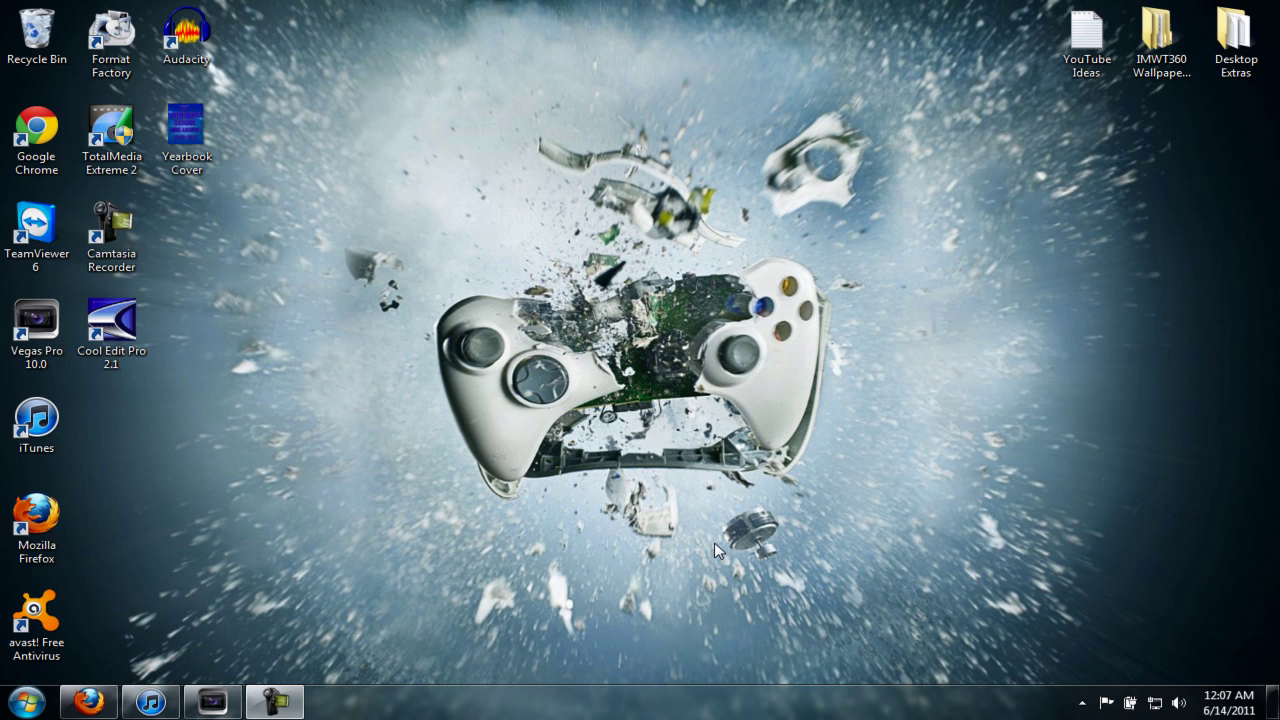
- Restore Vegas Pro and open the gameplay clip from the Raw Clips folder onto the timeline
{"action": "left_click", "coordinate": [228, 700]}
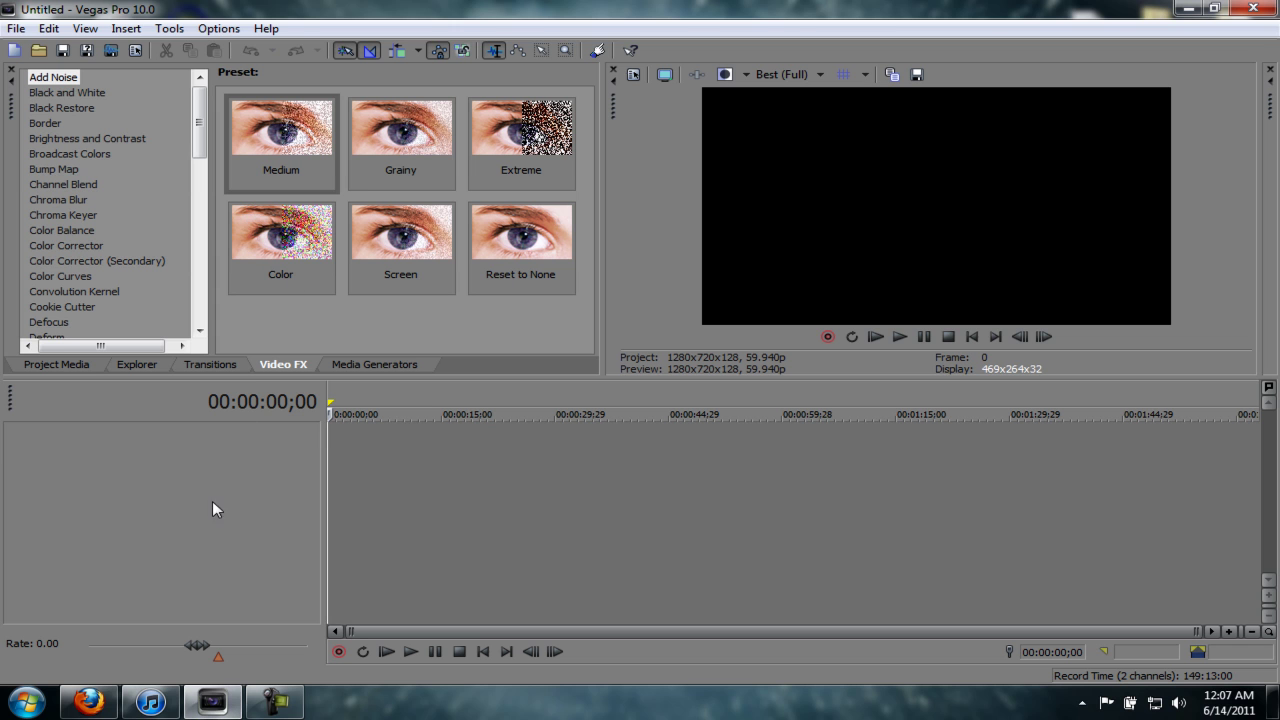
{"action": "left_click", "coordinate": [16, 28]}
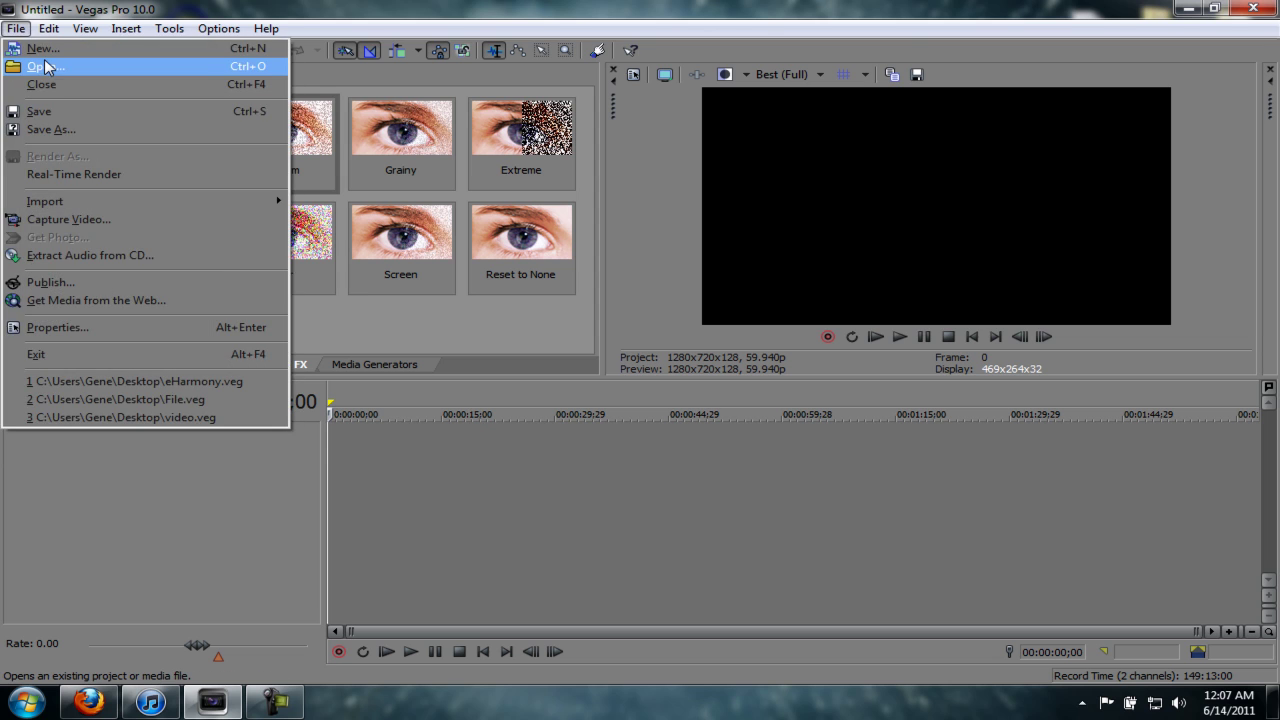
{"action": "left_click", "coordinate": [45, 62]}
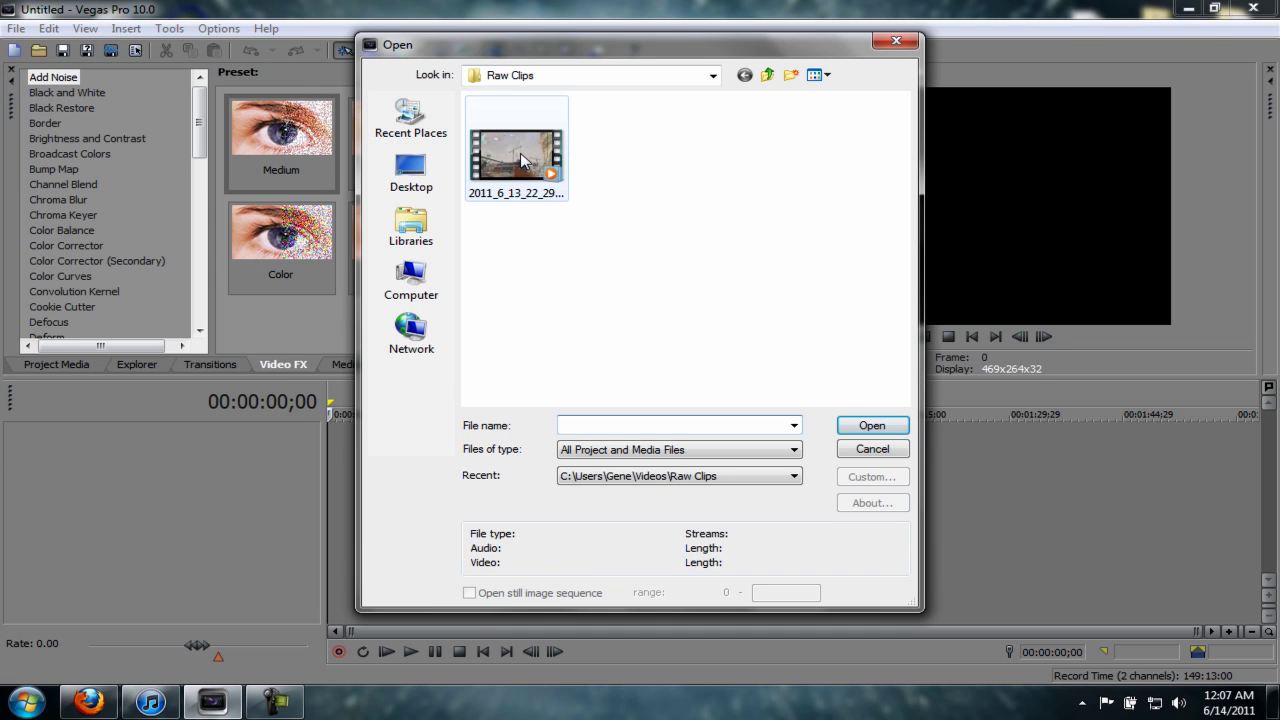
{"action": "double_click", "coordinate": [521, 157]}
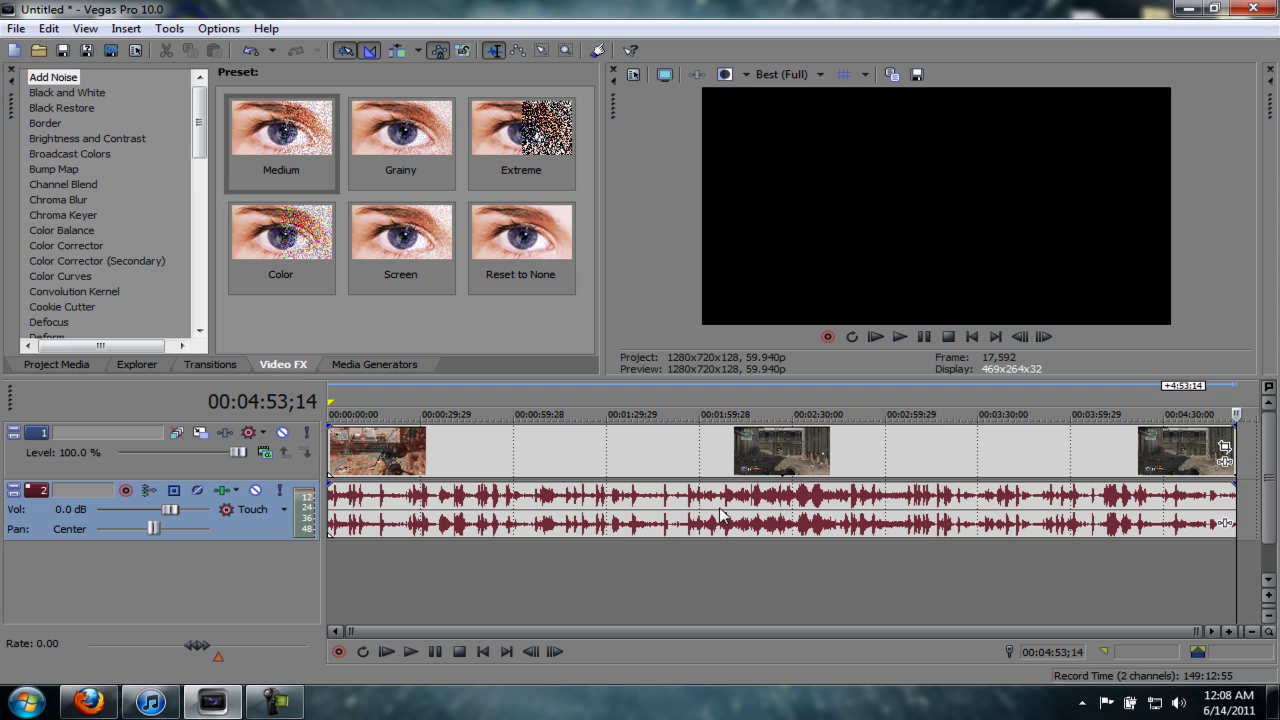
- Trim the clip's end to about 0:00:30 and its start, and set the playhead to 00:00:19;20
{"action": "left_click_drag", "start_coordinate": [1230, 478], "coordinate": [421, 455]}
{"action": "left_click_drag", "start_coordinate": [330, 446], "coordinate": [356, 446]}
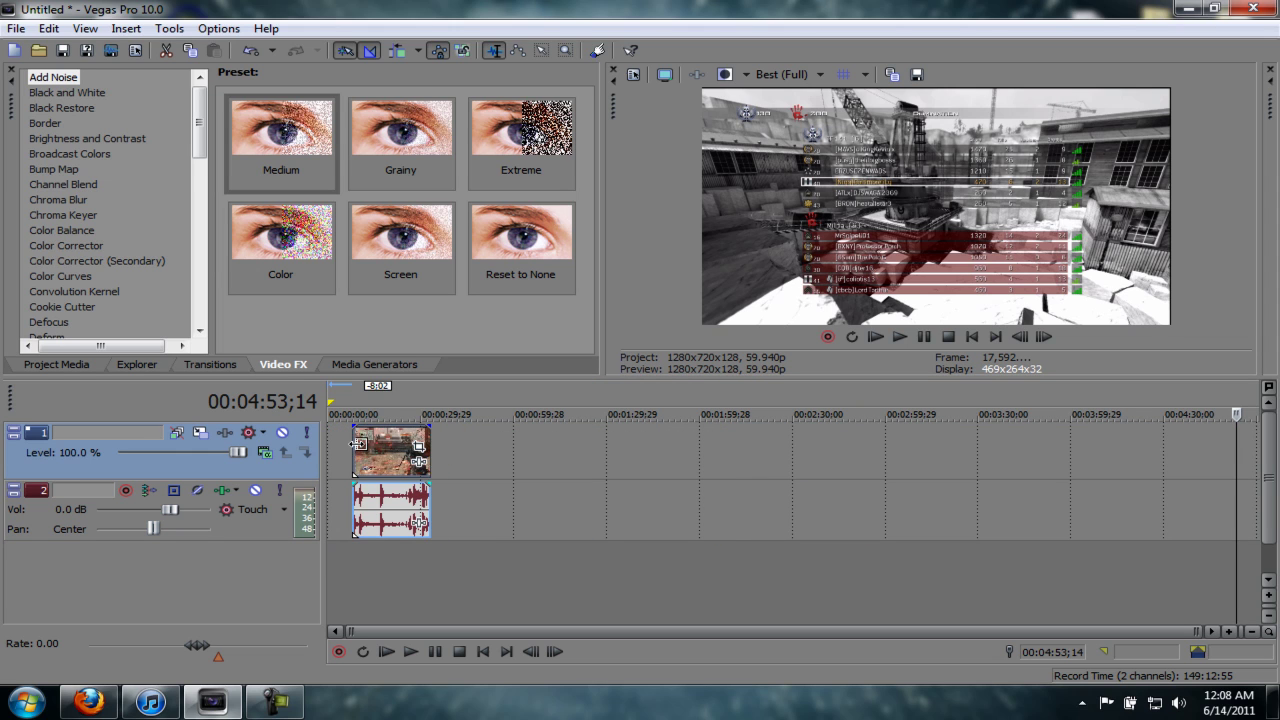
{"action": "left_click", "coordinate": [388, 410]}
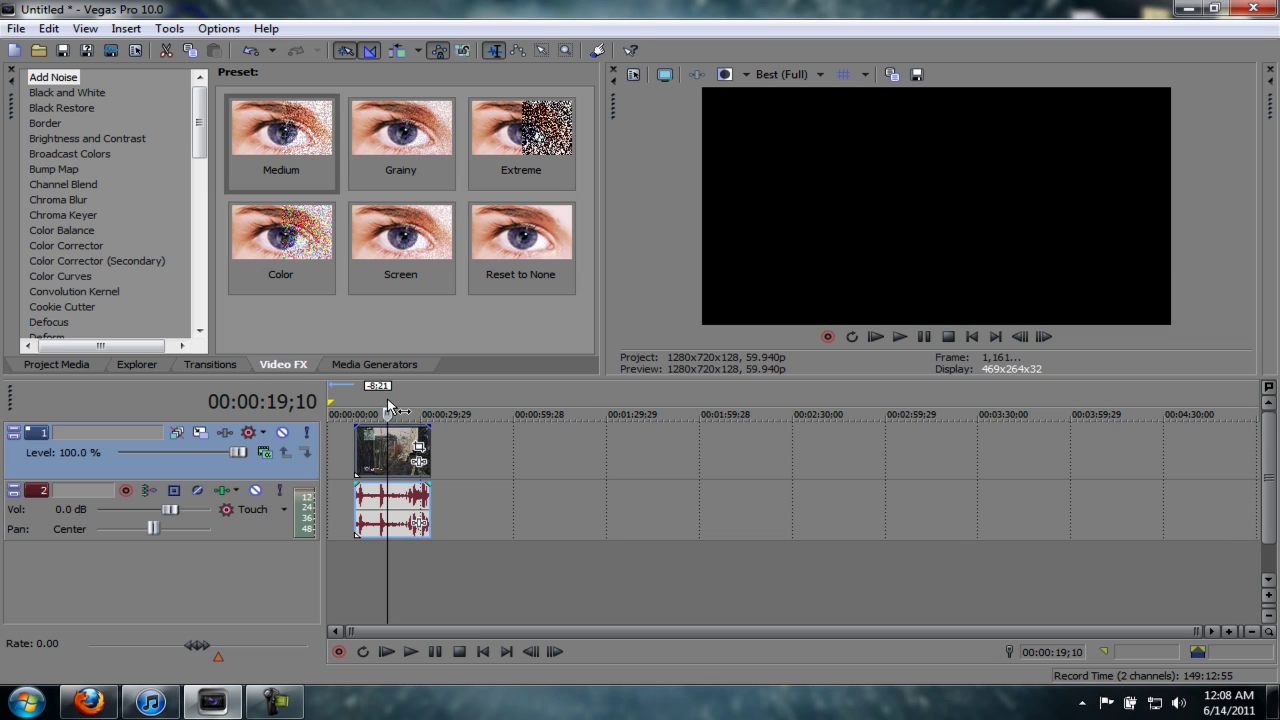
{"action": "left_click", "coordinate": [390, 410]}
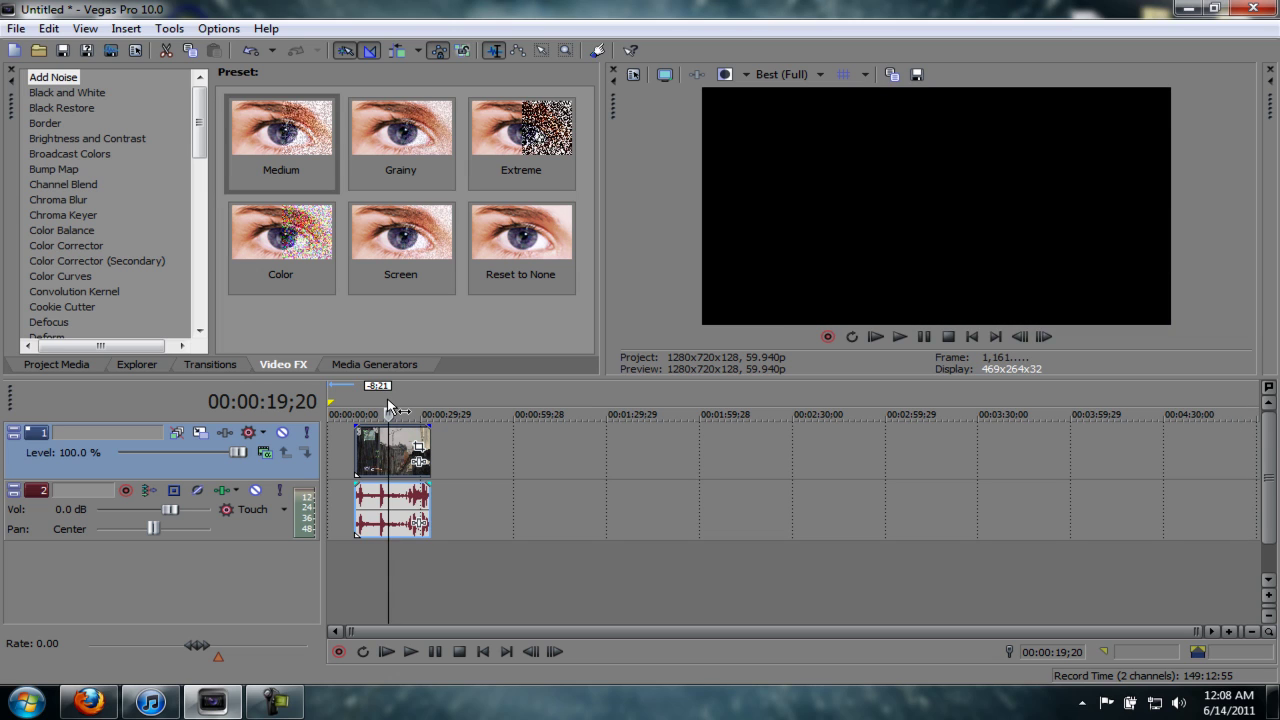
{"action": "left_click", "coordinate": [390, 410]}
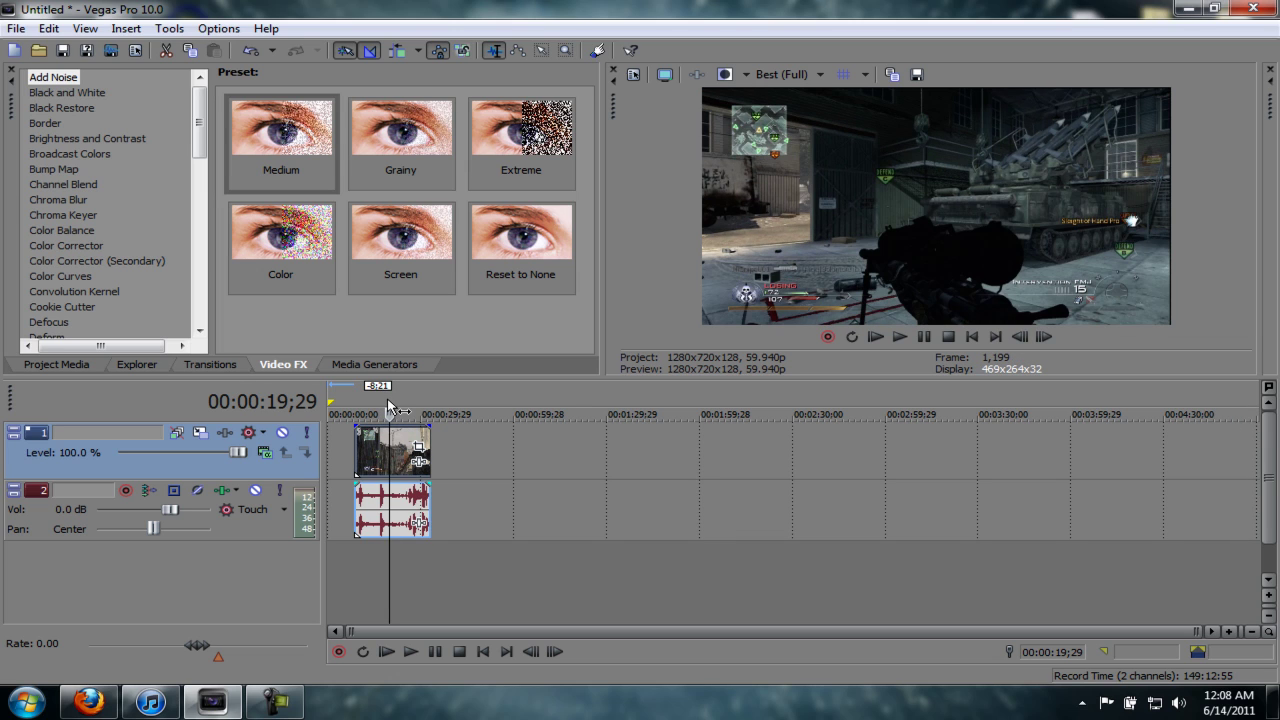
{"action": "left_click", "coordinate": [388, 410]}
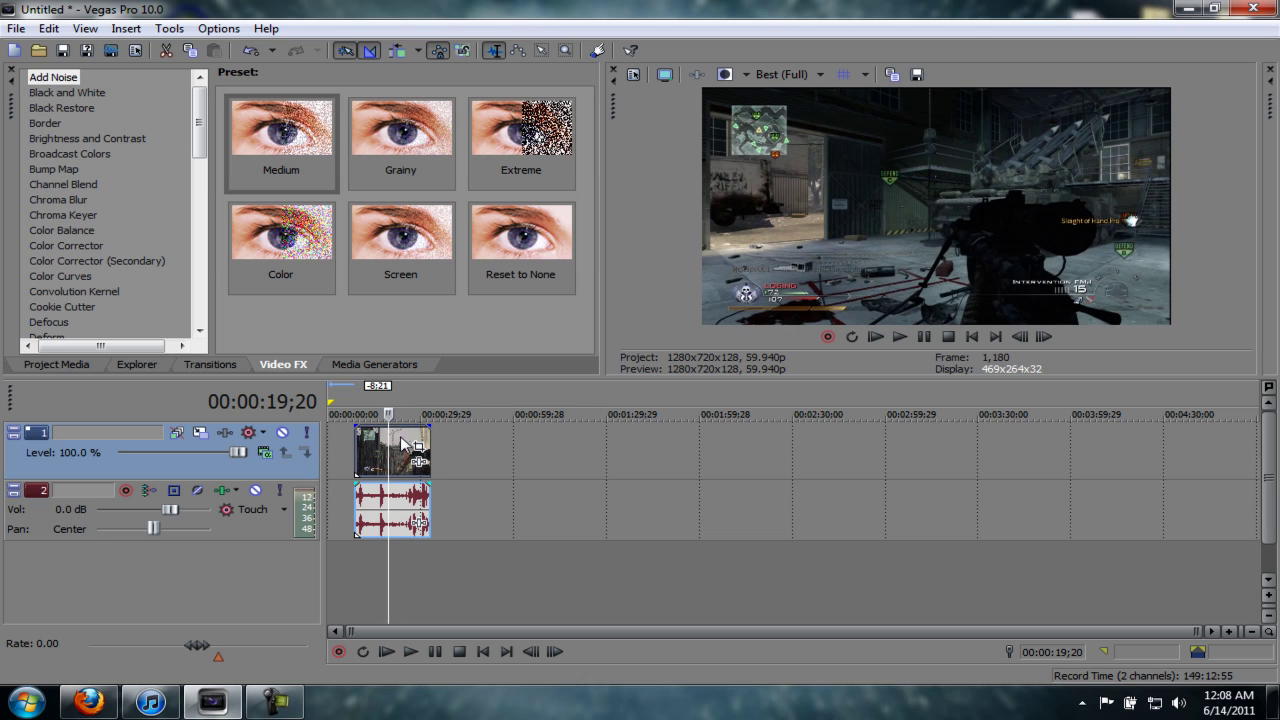
- Disable resampling in the video event's properties
{"action": "right_click", "coordinate": [400, 436]}
{"action": "left_click", "coordinate": [533, 677]}
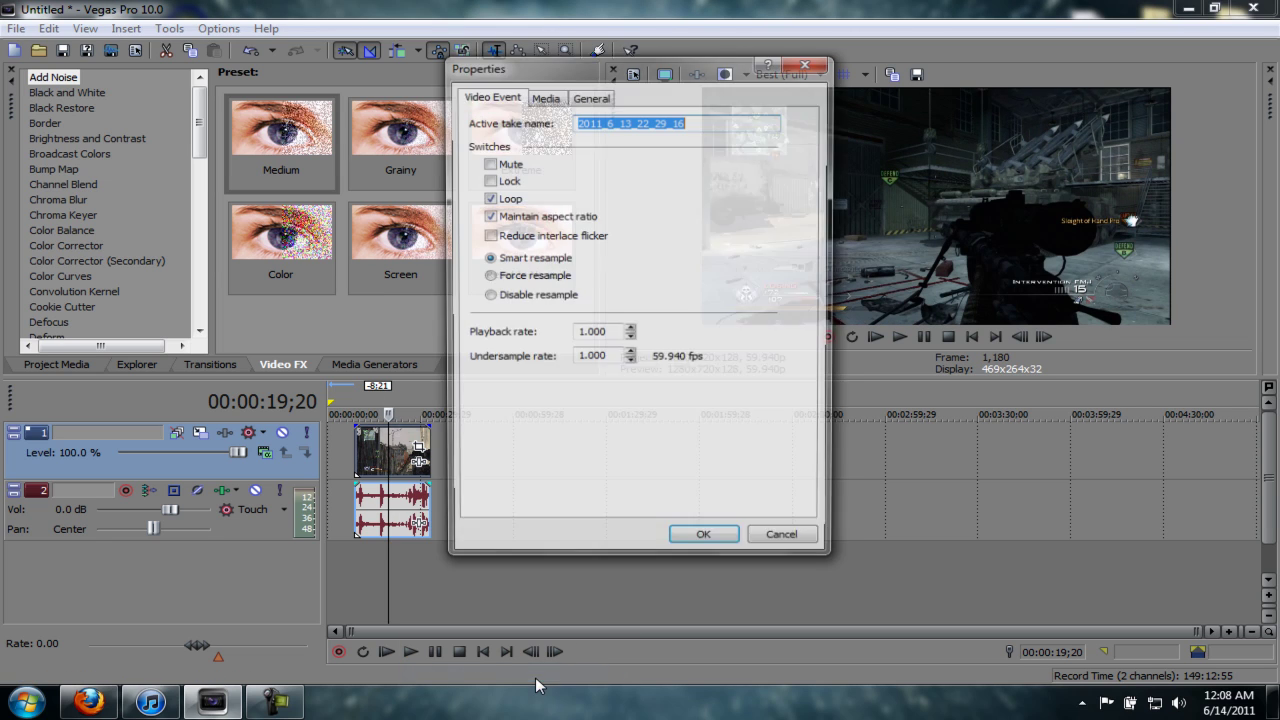
{"action": "left_click", "coordinate": [530, 298]}
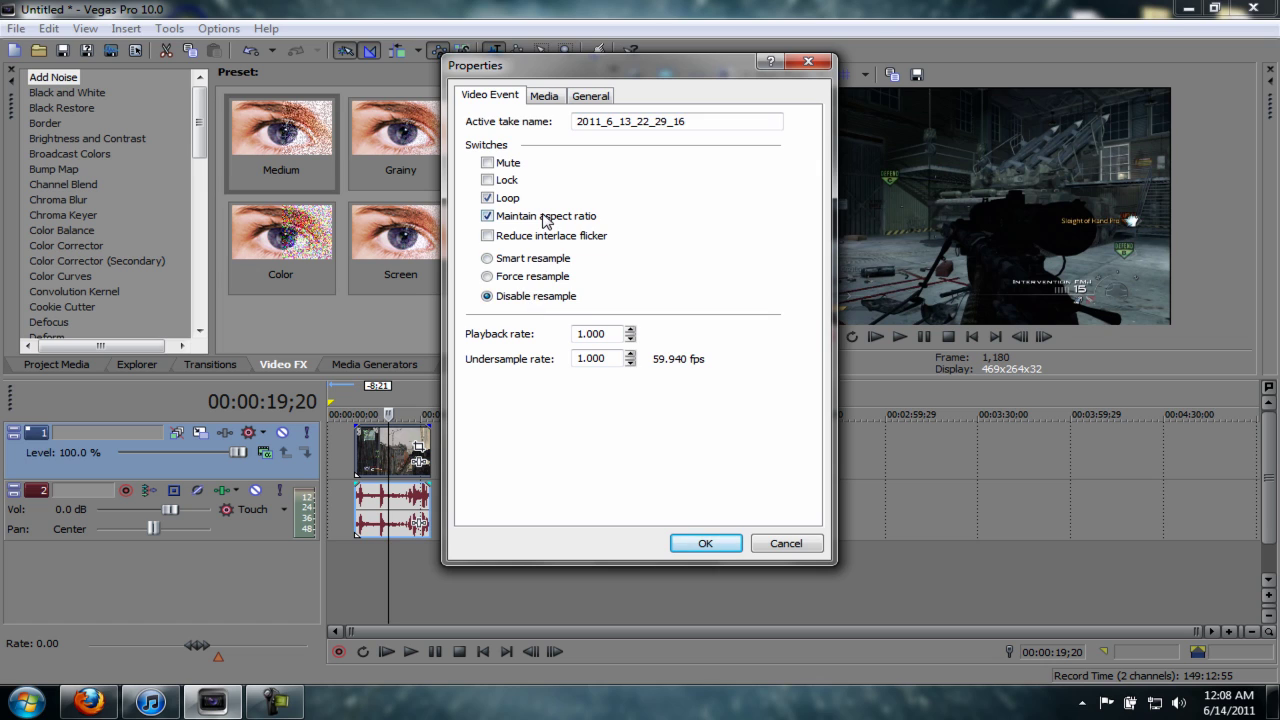
{"action": "left_click", "coordinate": [720, 548]}
- Apply the PvR pan/crop preset (1,277 × 716) to the clip
{"action": "left_click", "coordinate": [418, 446]}
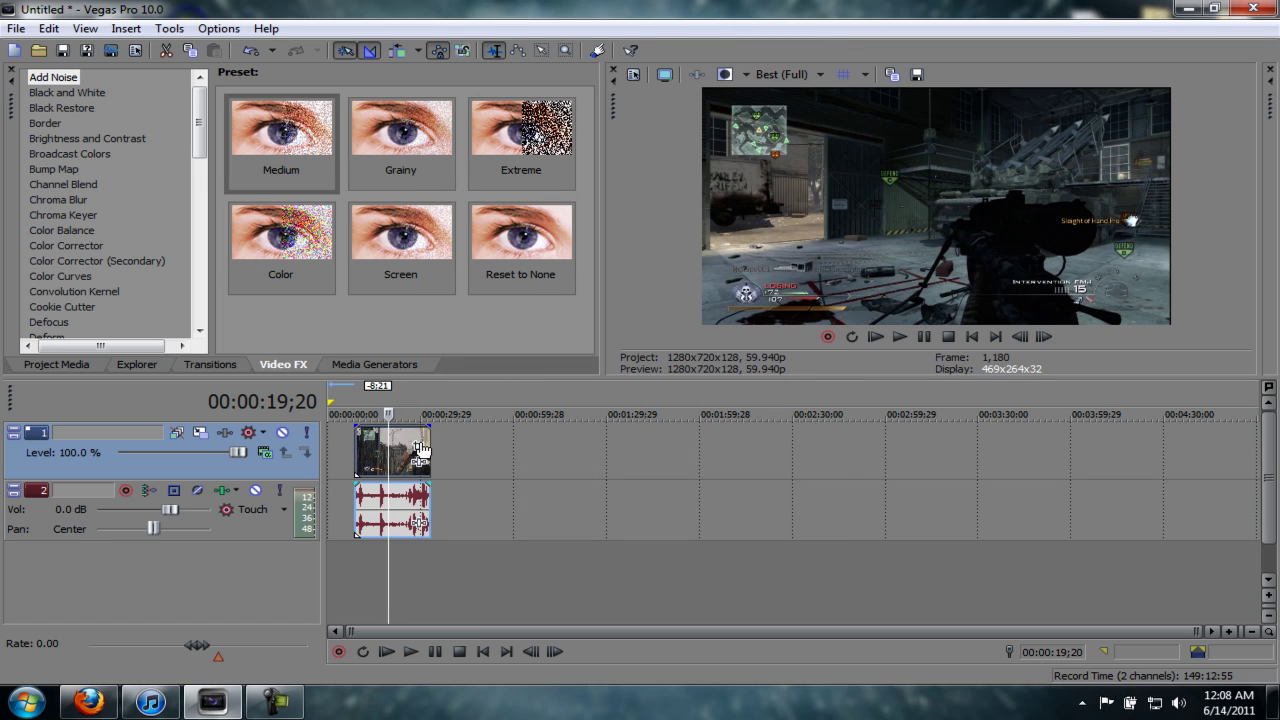
{"action": "left_click", "coordinate": [748, 322]}
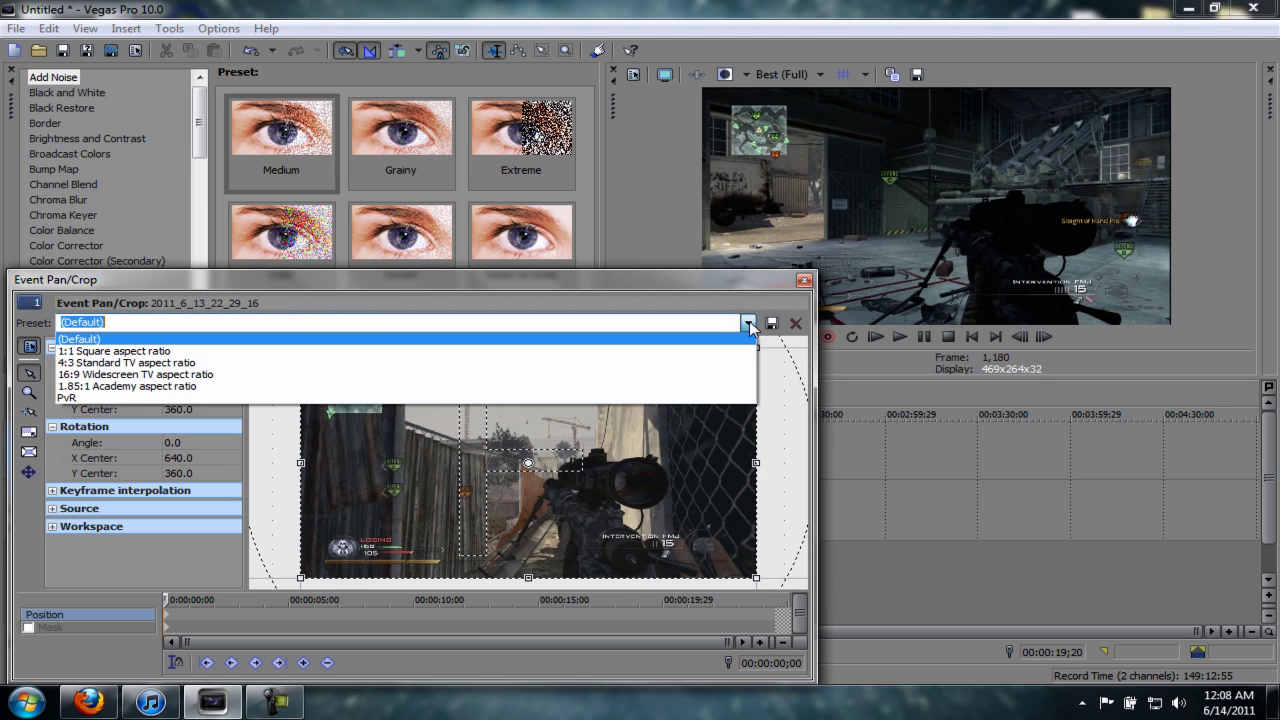
{"action": "left_click", "coordinate": [706, 400]}
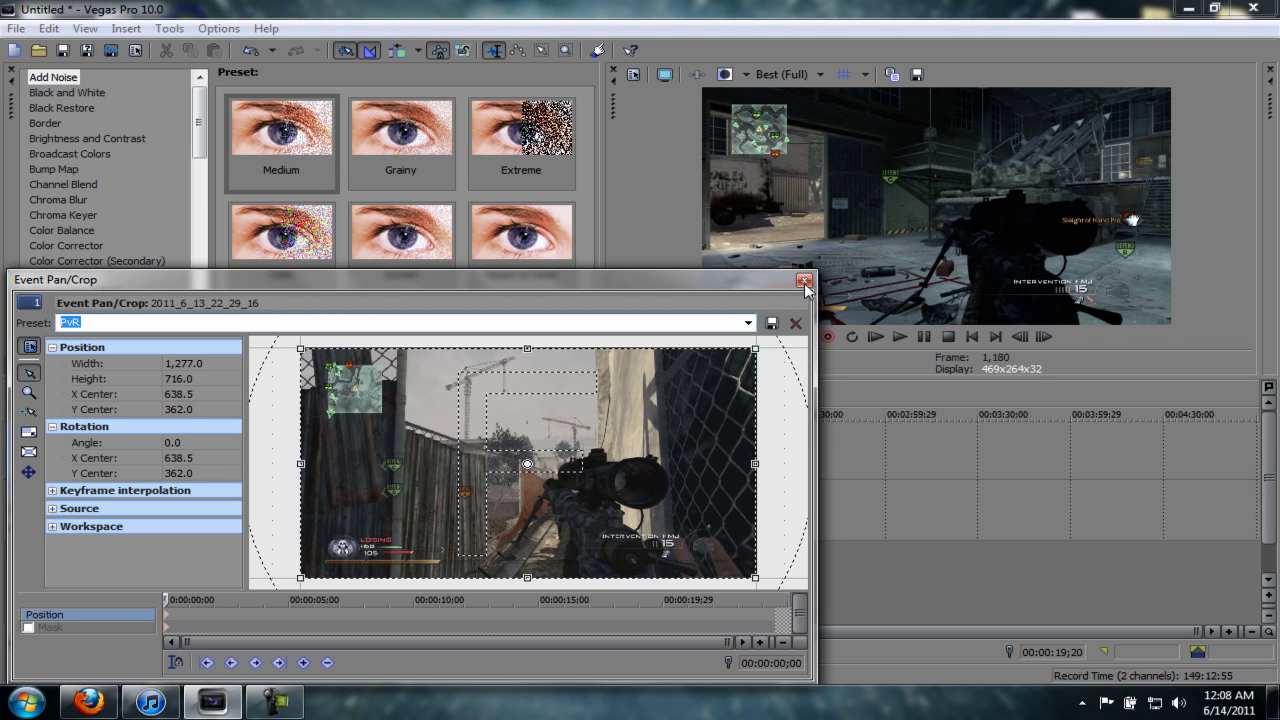
{"action": "left_click", "coordinate": [804, 282]}
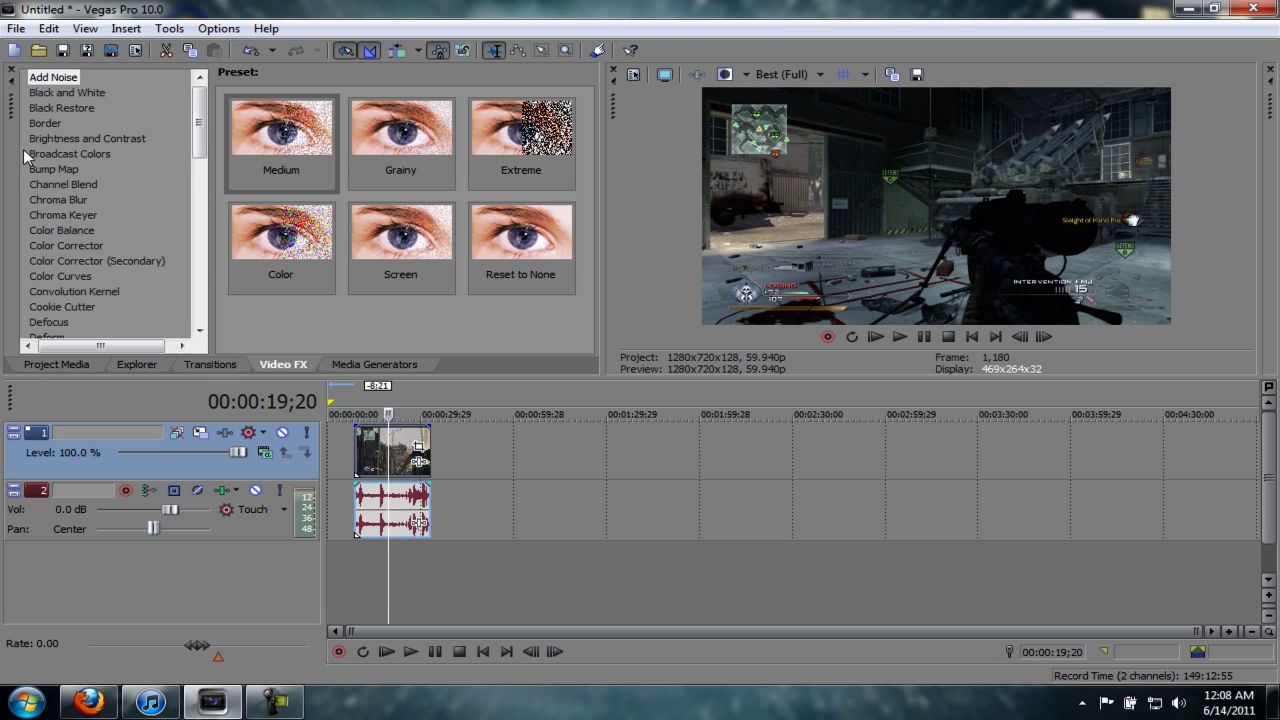
- Add Brightness and Contrast to the clip with the FF CC preset (brightness -0.04, contrast 0.10)
{"action": "left_click", "coordinate": [50, 139]}
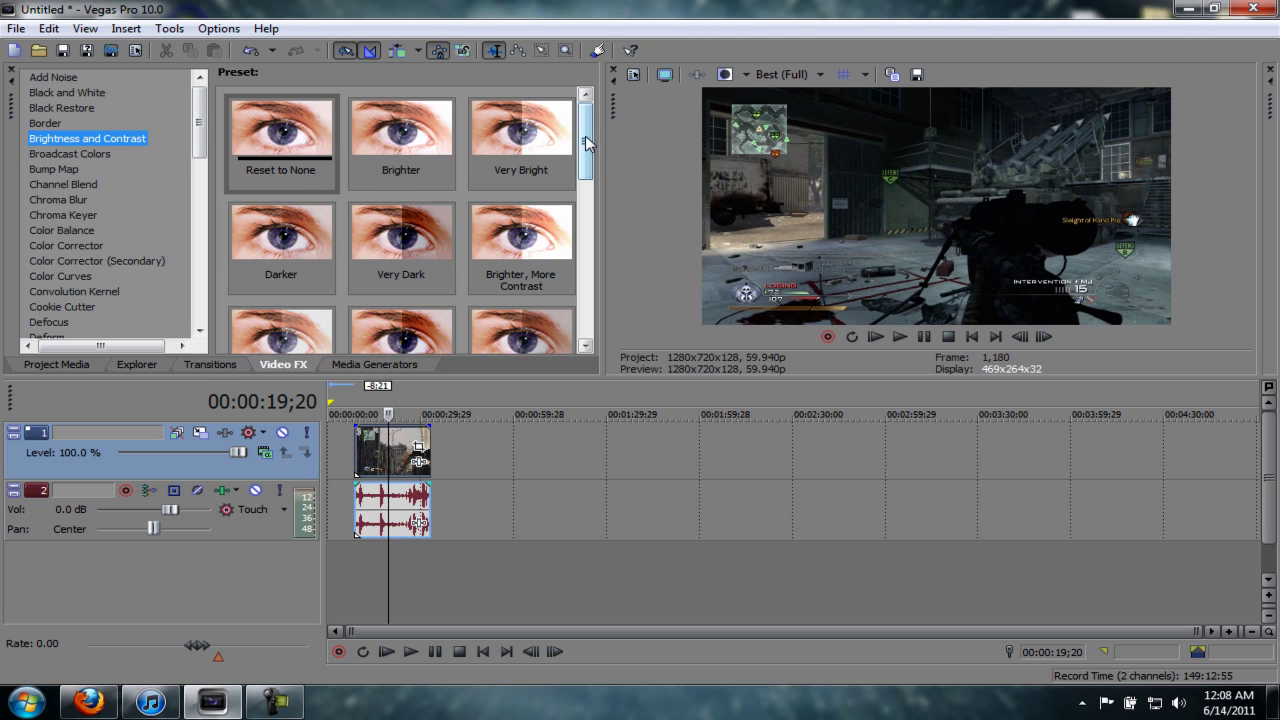
{"action": "left_click_drag", "start_coordinate": [278, 138], "coordinate": [410, 447]}
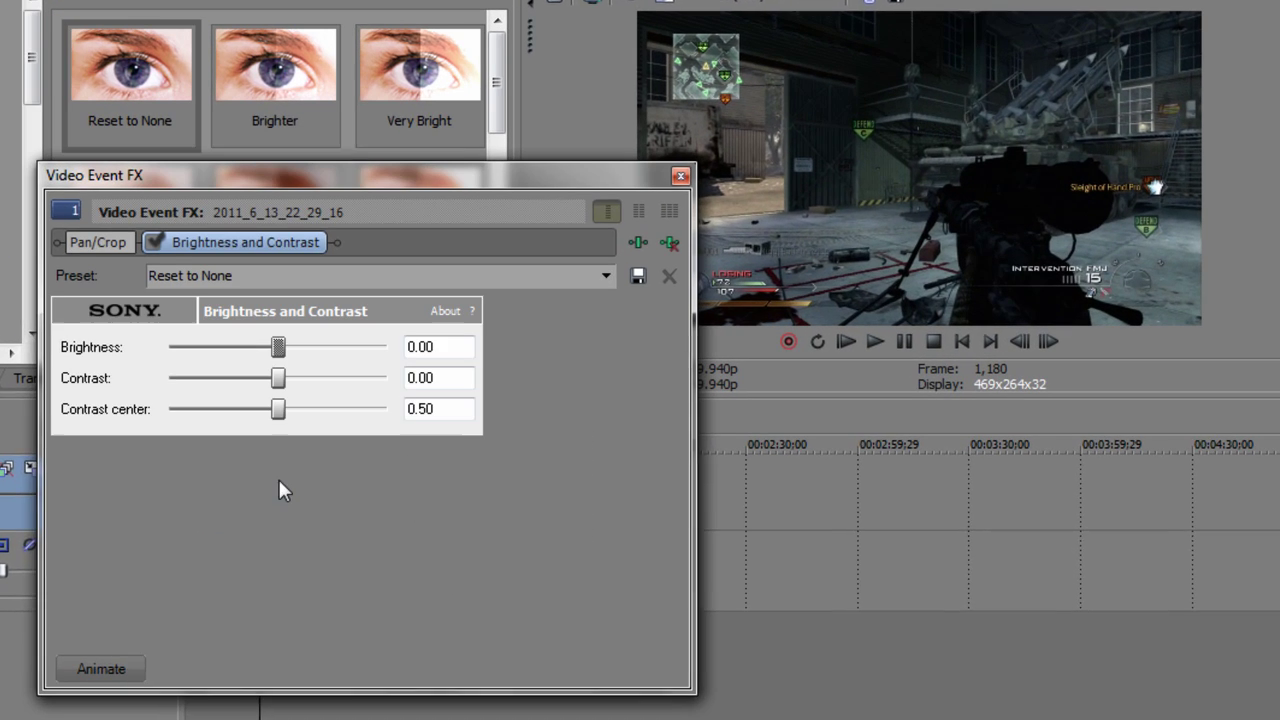
{"action": "left_click", "coordinate": [598, 273]}
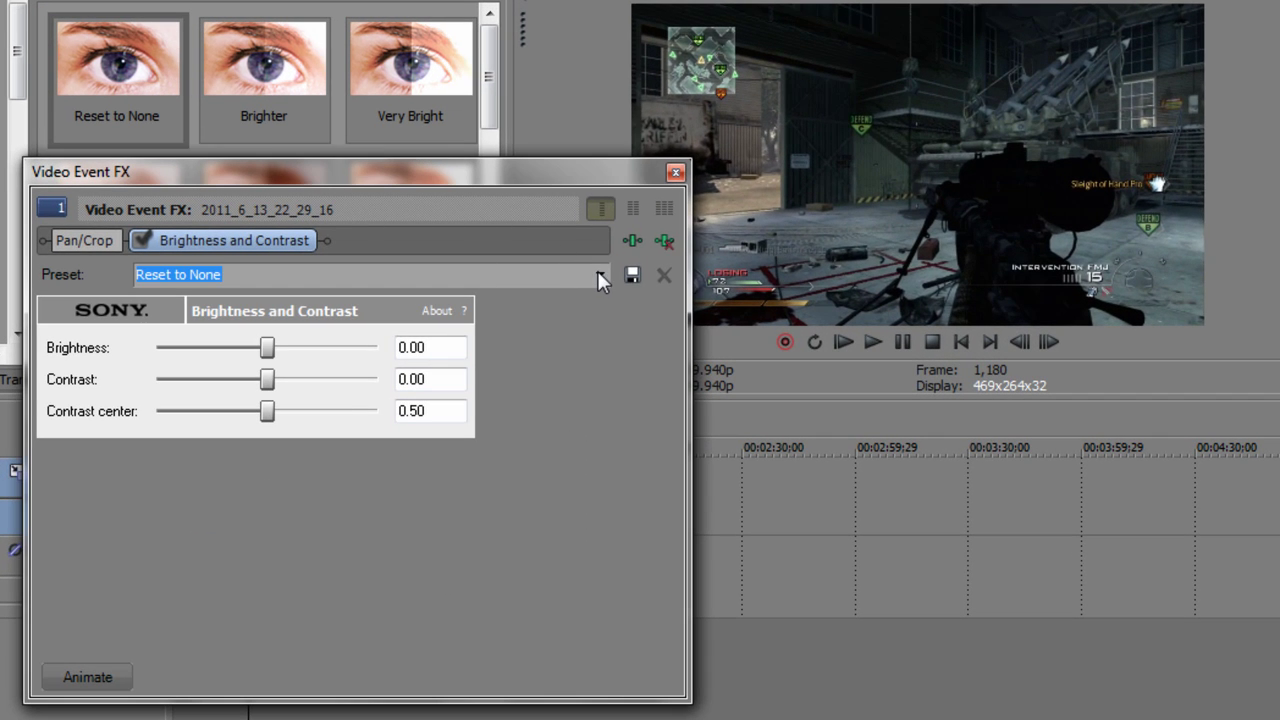
{"action": "left_click", "coordinate": [600, 276]}
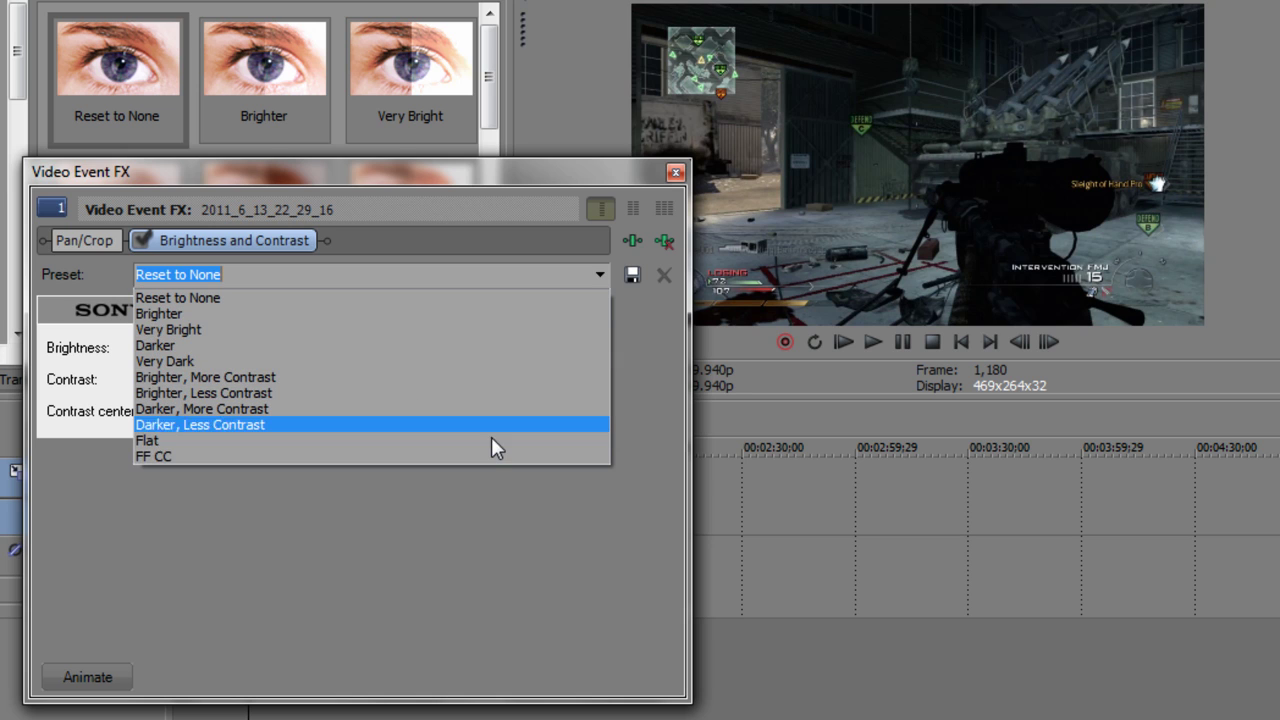
{"action": "left_click", "coordinate": [484, 456]}
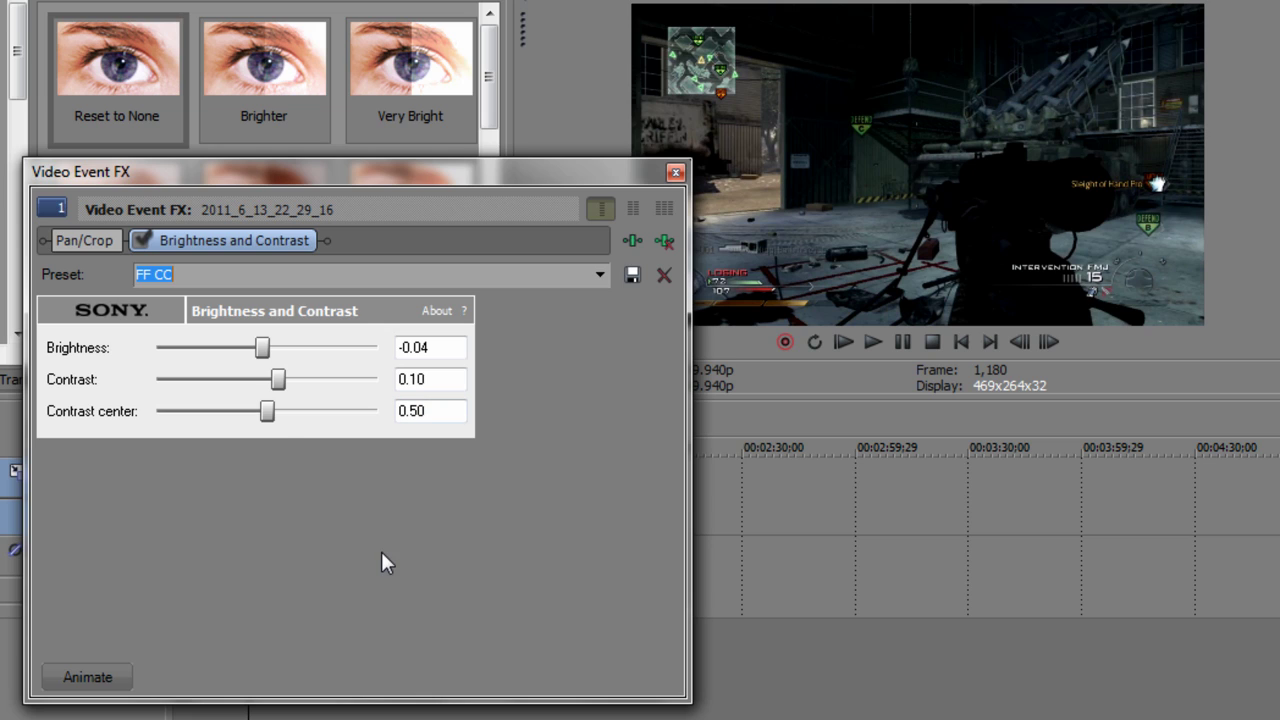
- Toggle Brightness and Contrast off and on to compare, leave it enabled, and close the window
{"action": "left_click", "coordinate": [141, 240]}
{"action": "left_click", "coordinate": [141, 240]}
{"action": "left_click", "coordinate": [141, 240]}
{"action": "left_click", "coordinate": [141, 240]}
{"action": "left_click", "coordinate": [675, 172]}
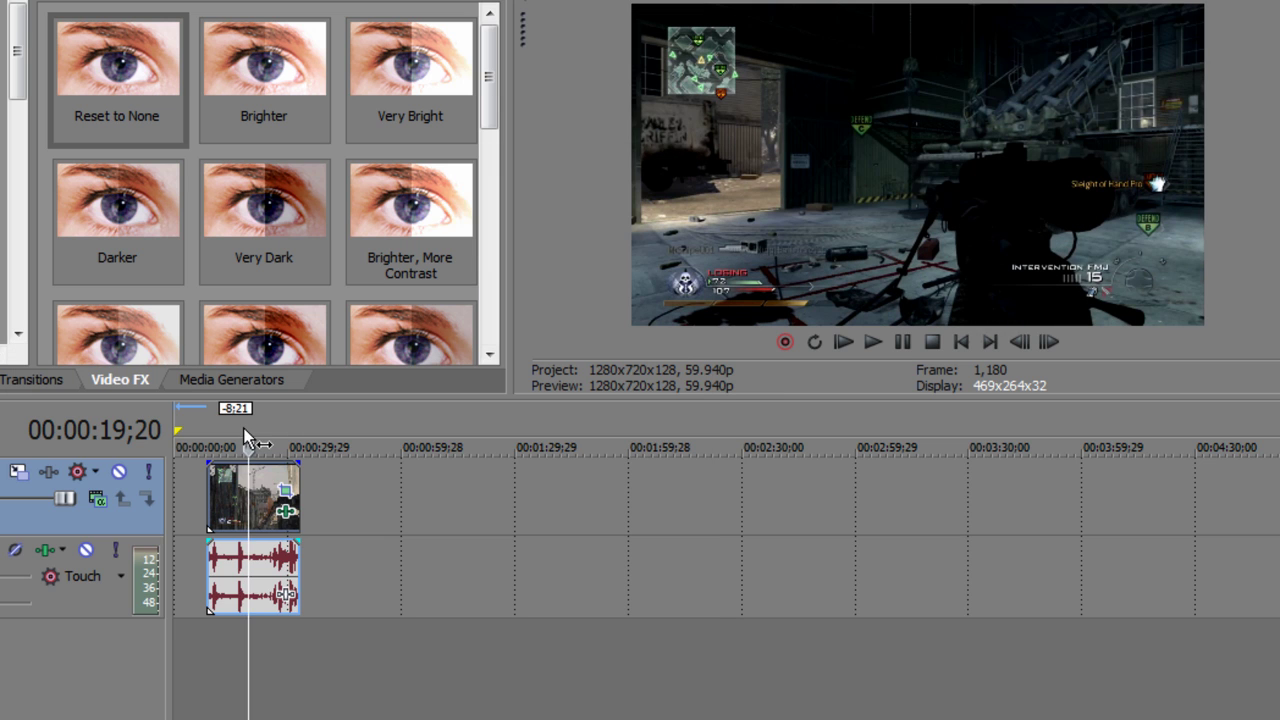
- Move the playhead back to about 0:00:14
{"action": "left_click_drag", "start_coordinate": [242, 422], "coordinate": [228, 430]}
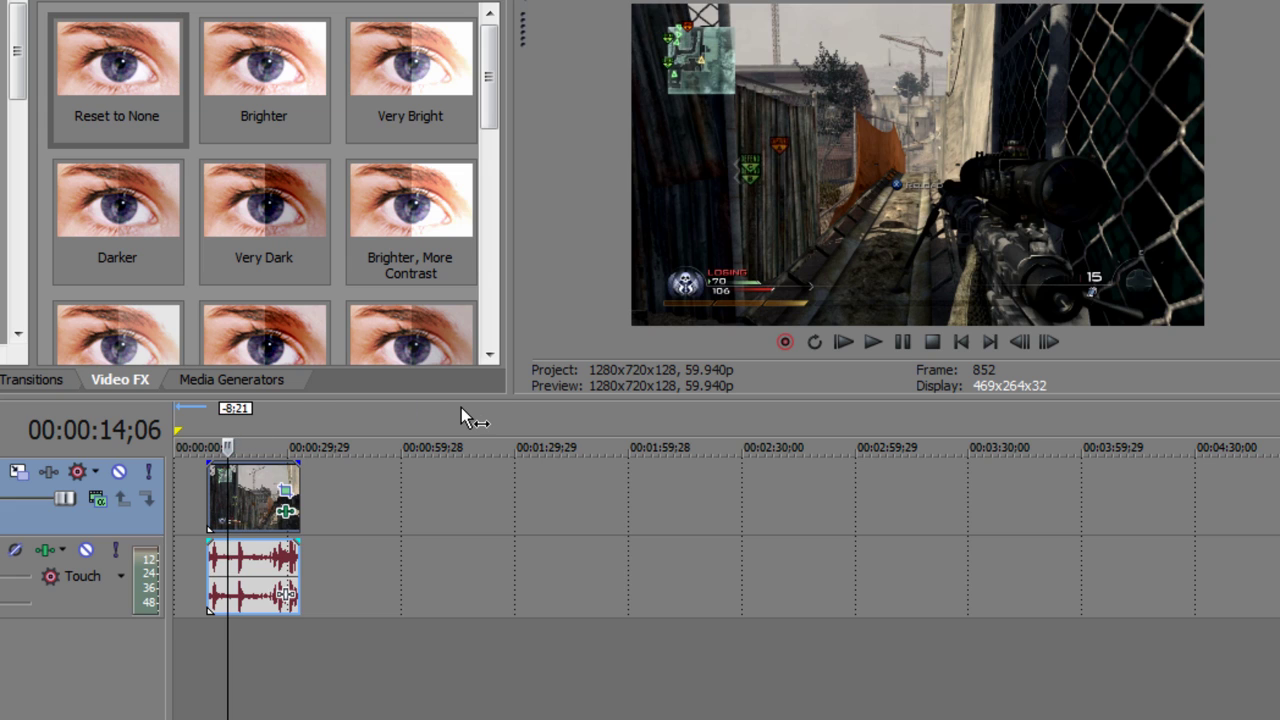
{"action": "key", "text": "j"}
{"action": "key", "text": "k"}
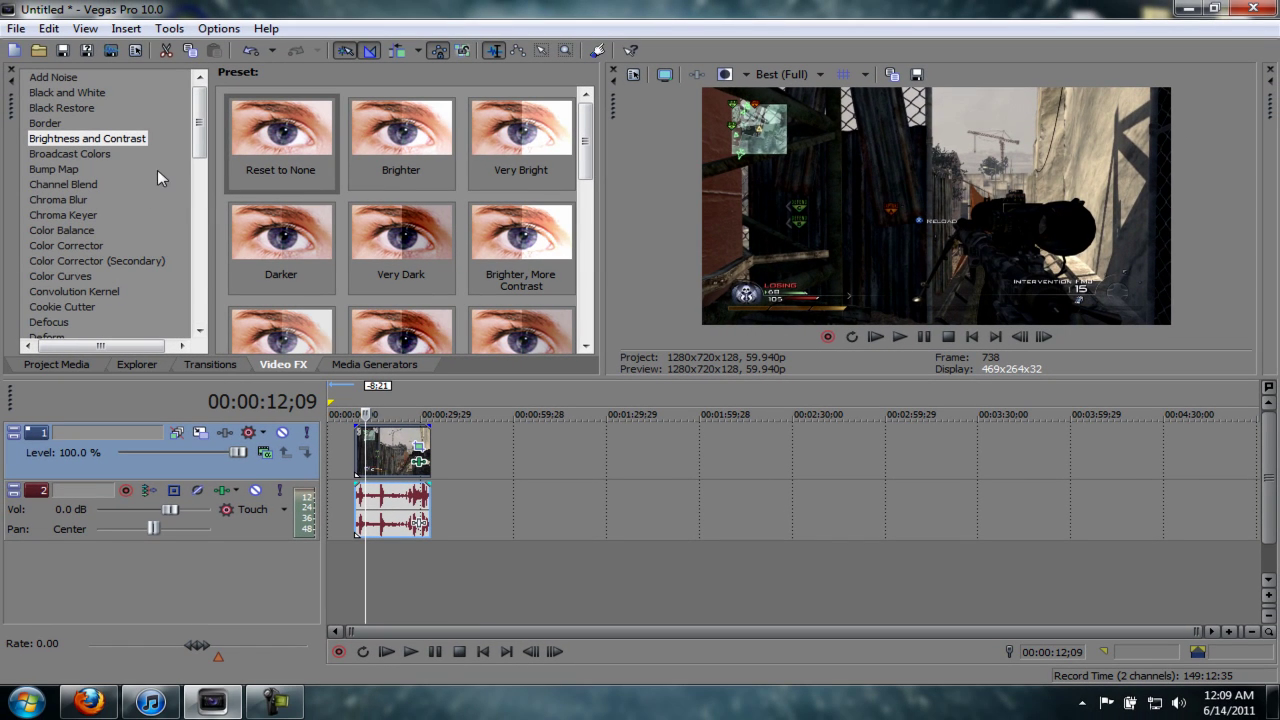
- Scroll the Video FX list to Color Curves and display its presets
{"action": "scroll", "coordinate": [197, 235], "scroll_direction": "down", "scroll_amount": 6}
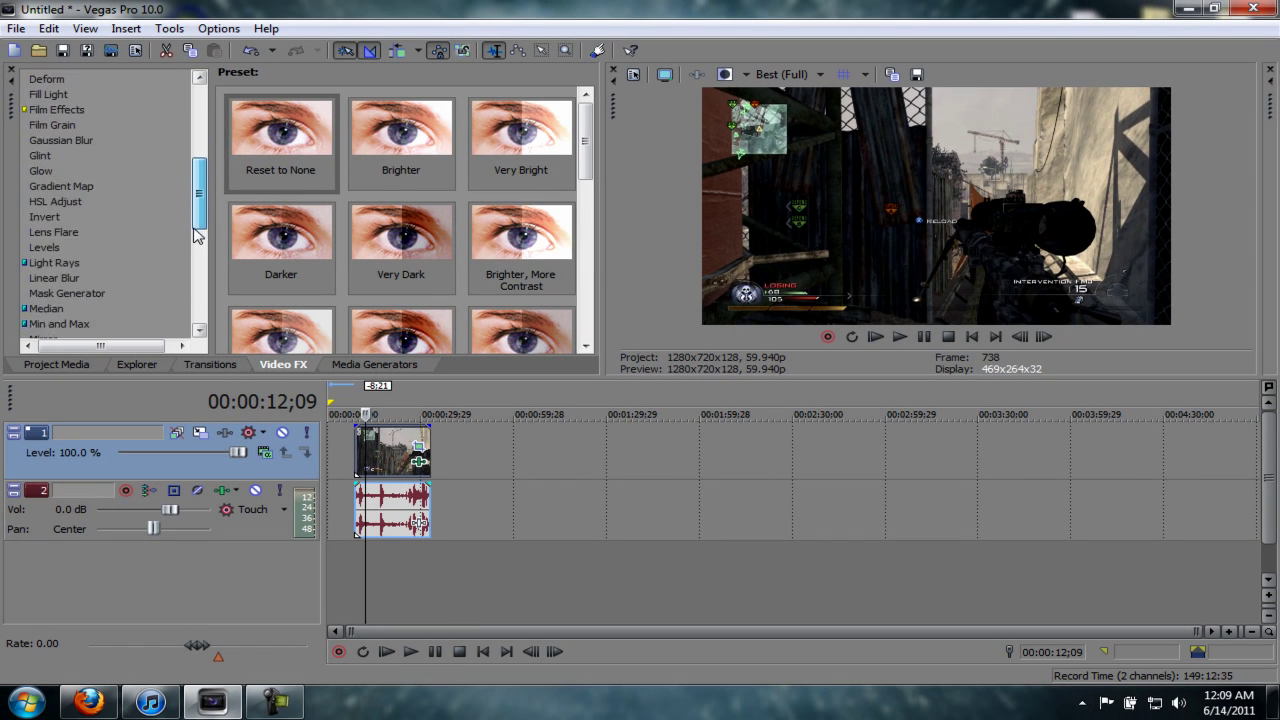
{"action": "left_click_drag", "start_coordinate": [197, 232], "coordinate": [206, 166]}
{"action": "left_click", "coordinate": [75, 197]}
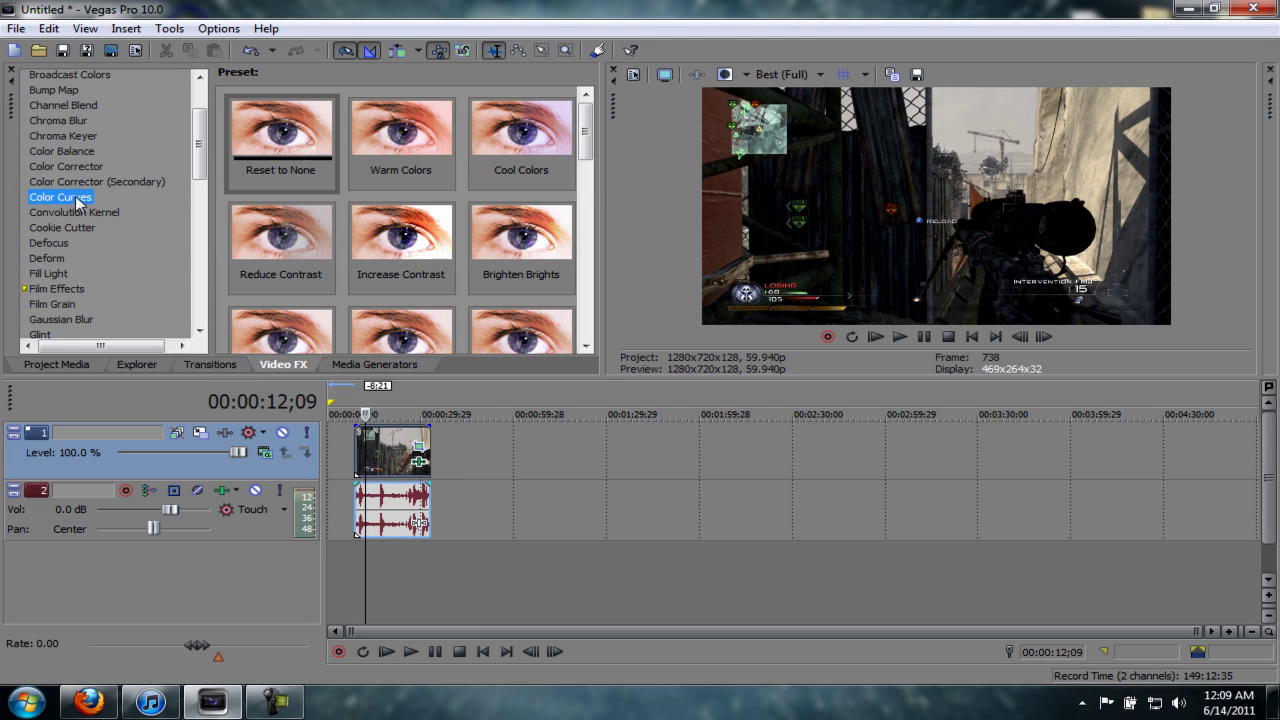
{"action": "left_click_drag", "start_coordinate": [587, 152], "coordinate": [606, 112]}
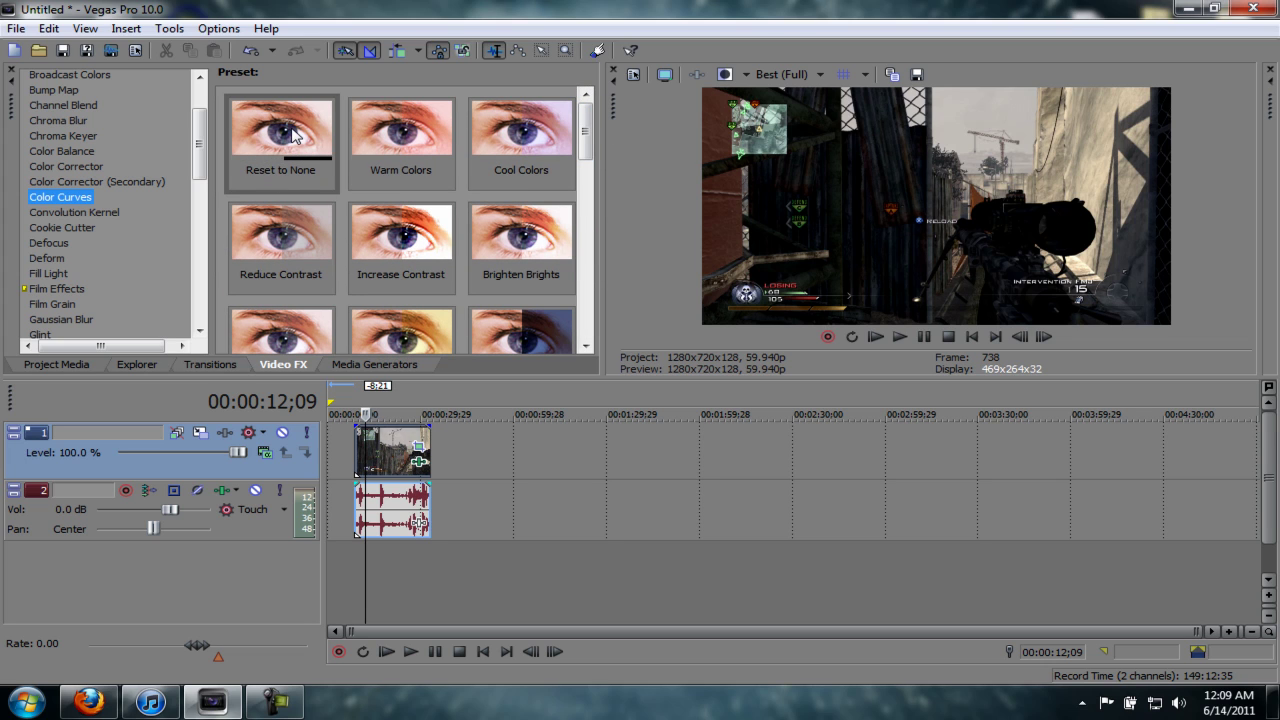
- Apply Color Curves to the gameplay clip using the FF CC preset
{"action": "left_click_drag", "start_coordinate": [290, 135], "coordinate": [394, 468]}
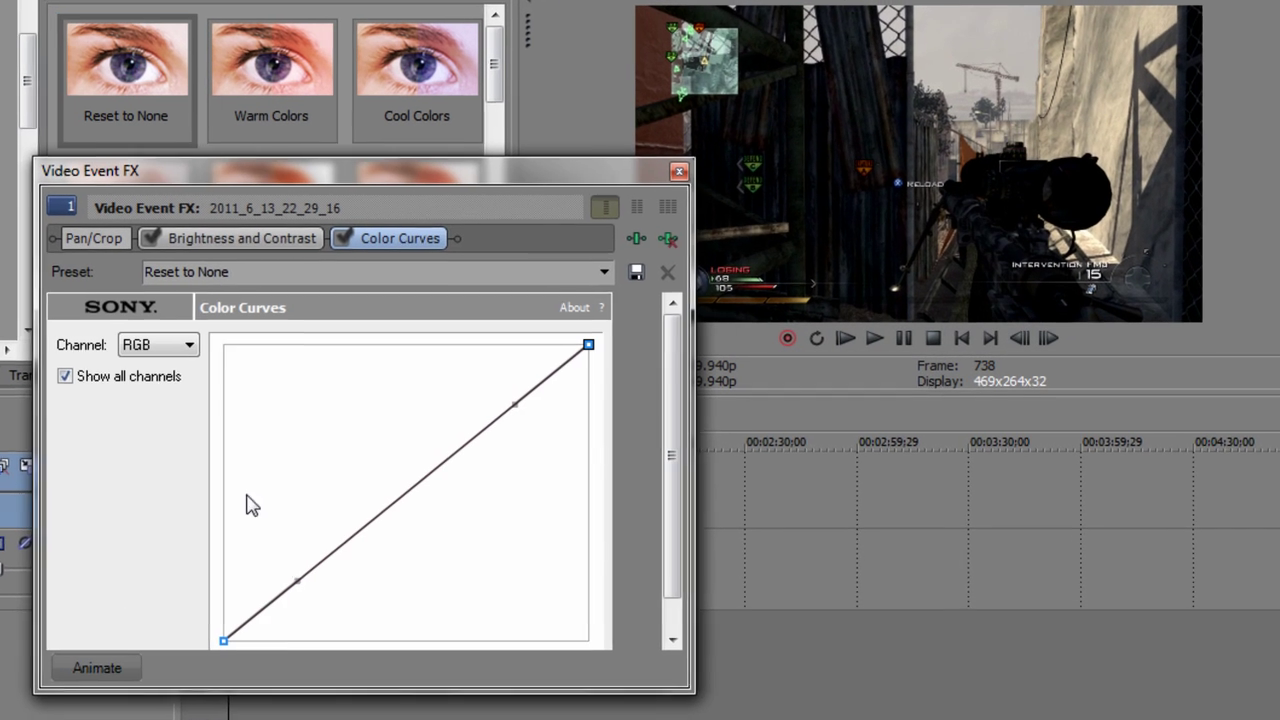
{"action": "left_click", "coordinate": [603, 272]}
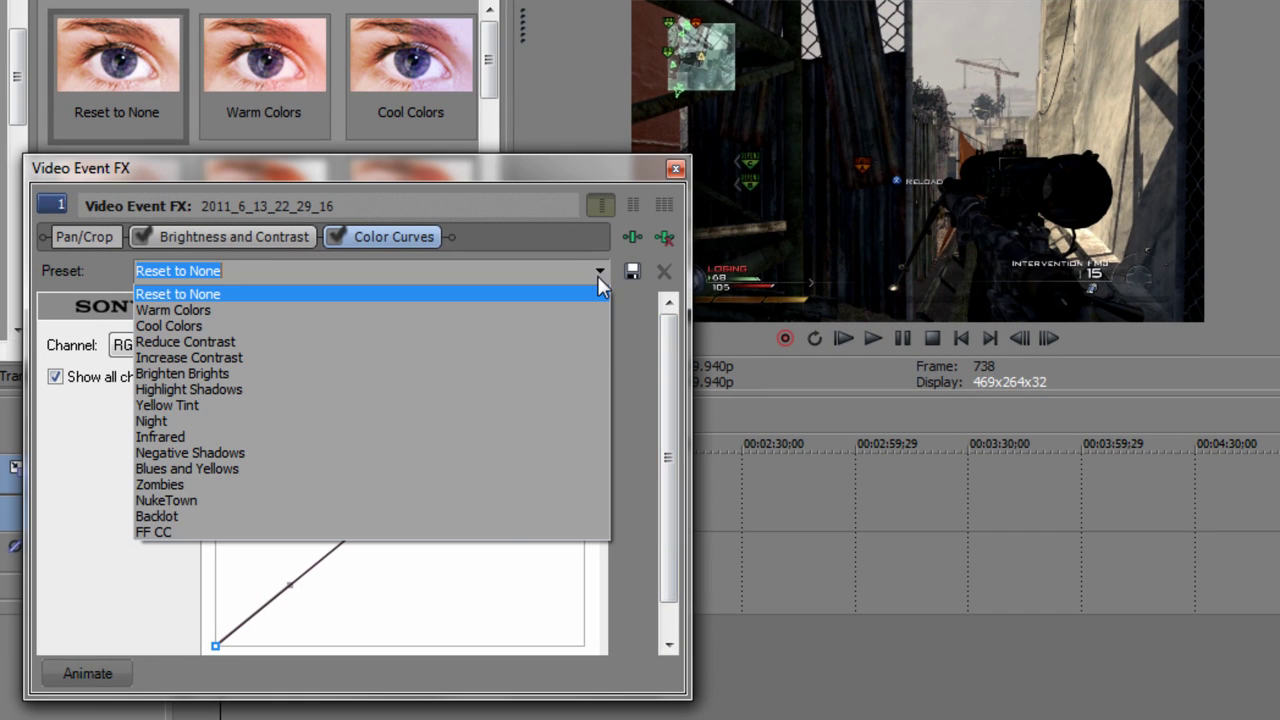
{"action": "left_click", "coordinate": [477, 533]}
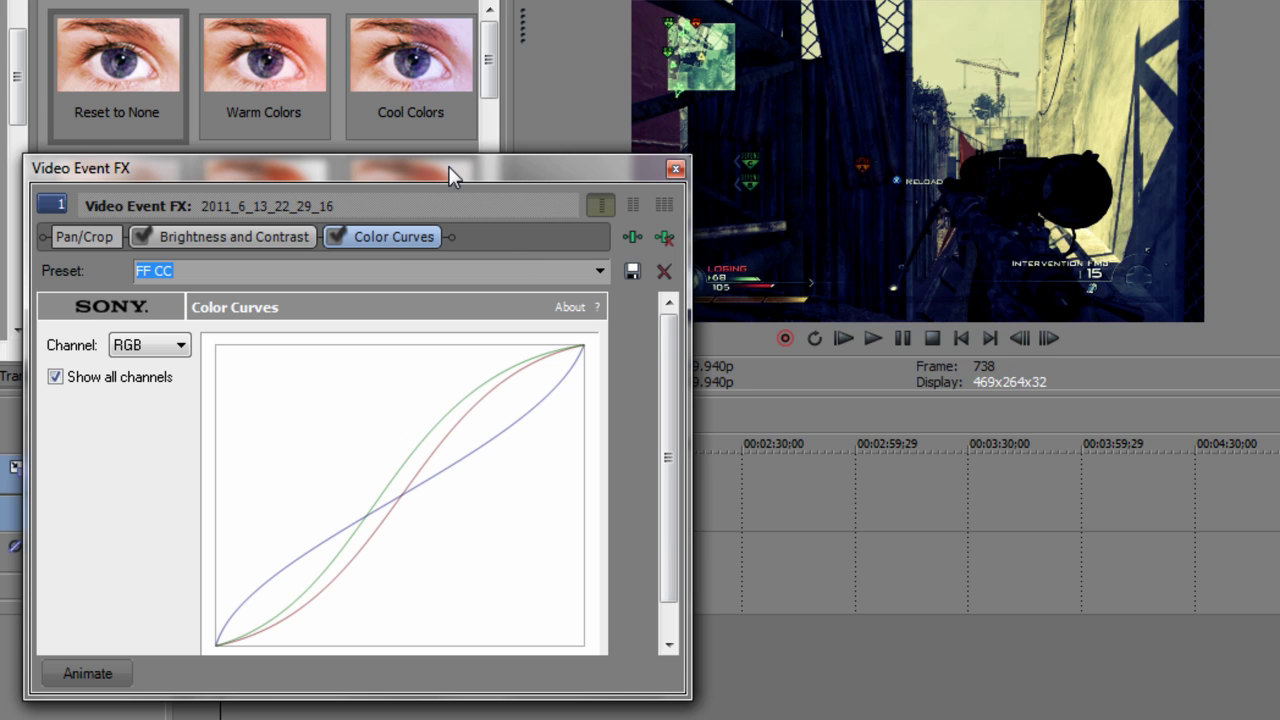
{"action": "left_click_drag", "start_coordinate": [450, 177], "coordinate": [458, 136]}
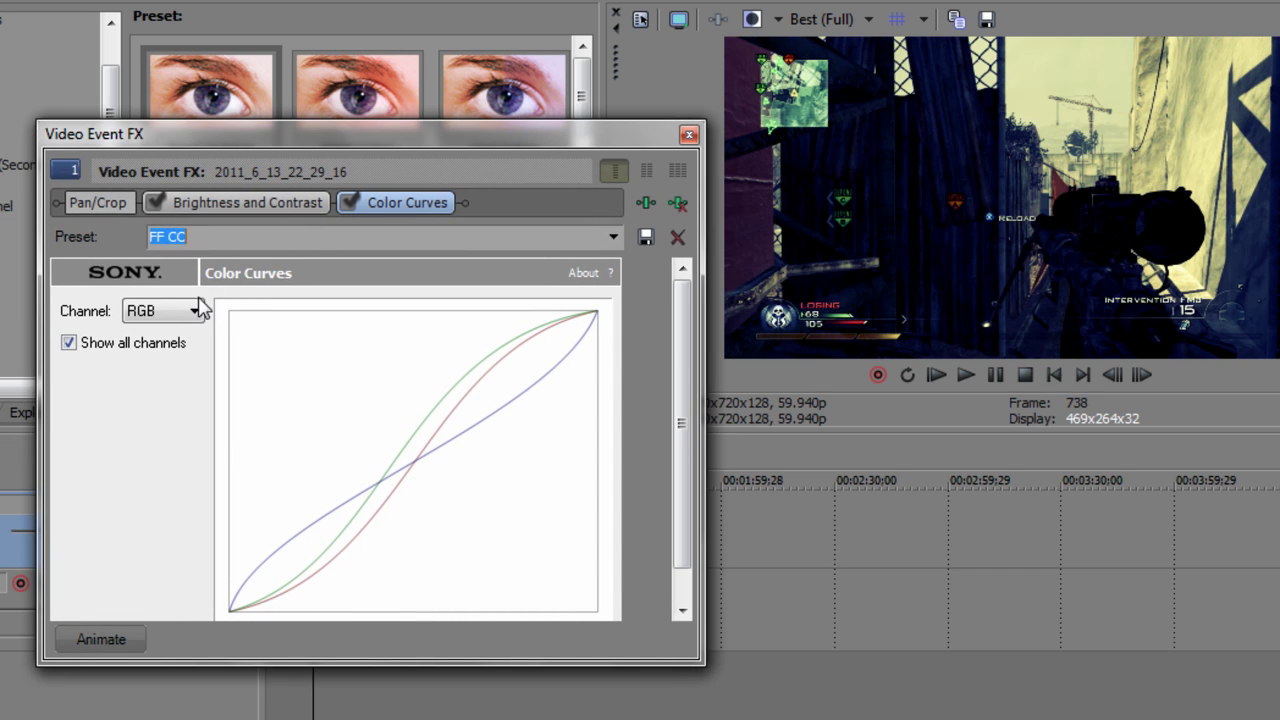
- Inspect the FF CC curves on the Red, Green and Blue channels
{"action": "left_click", "coordinate": [193, 312]}
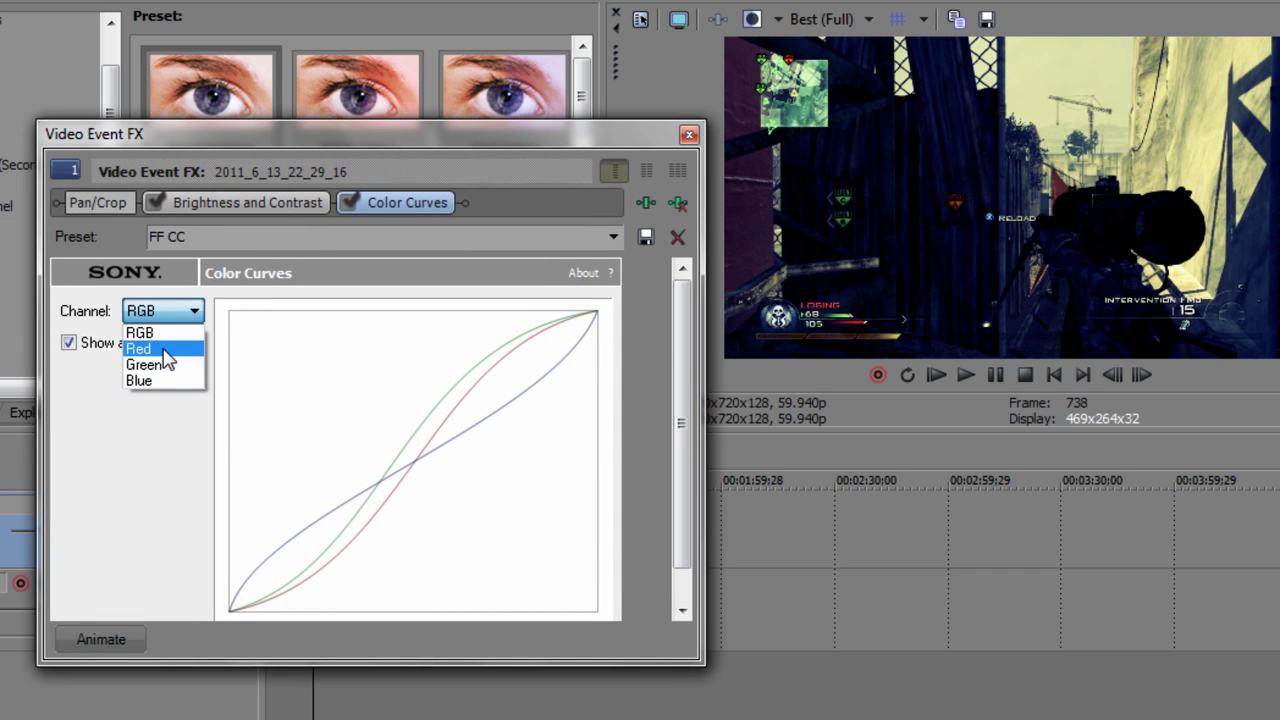
{"action": "left_click", "coordinate": [164, 349]}
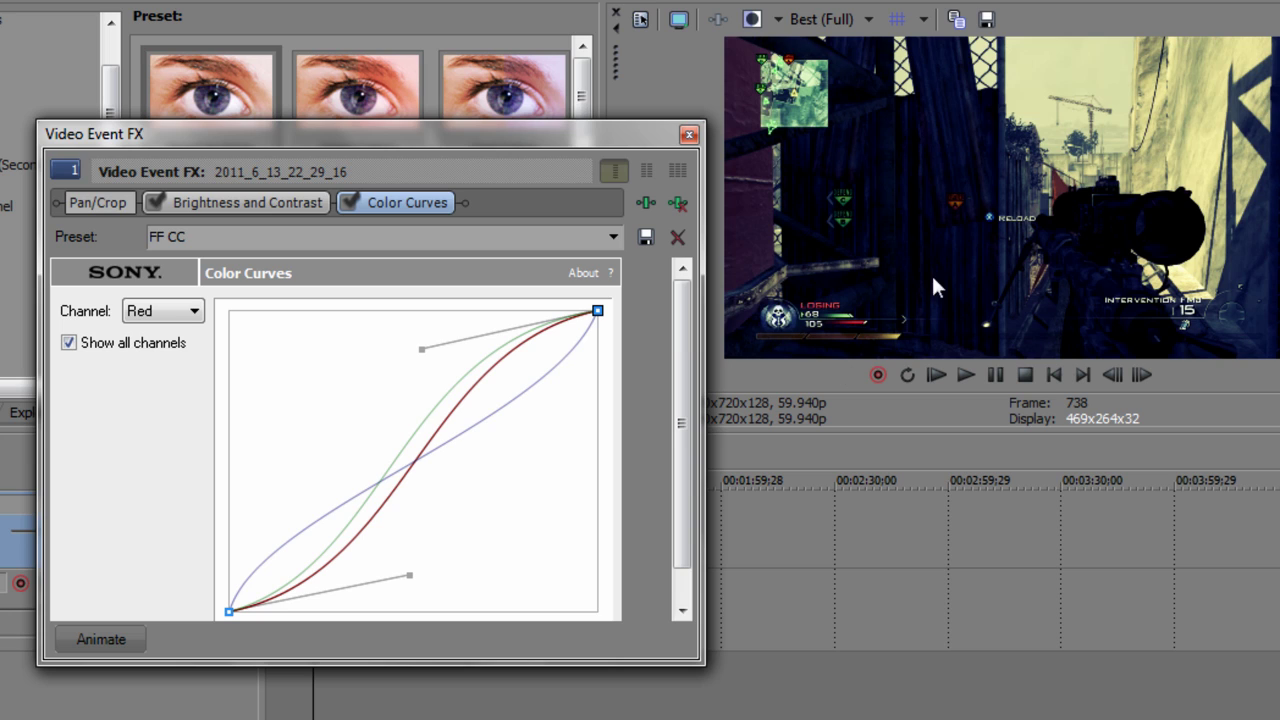
{"action": "left_click", "coordinate": [139, 312]}
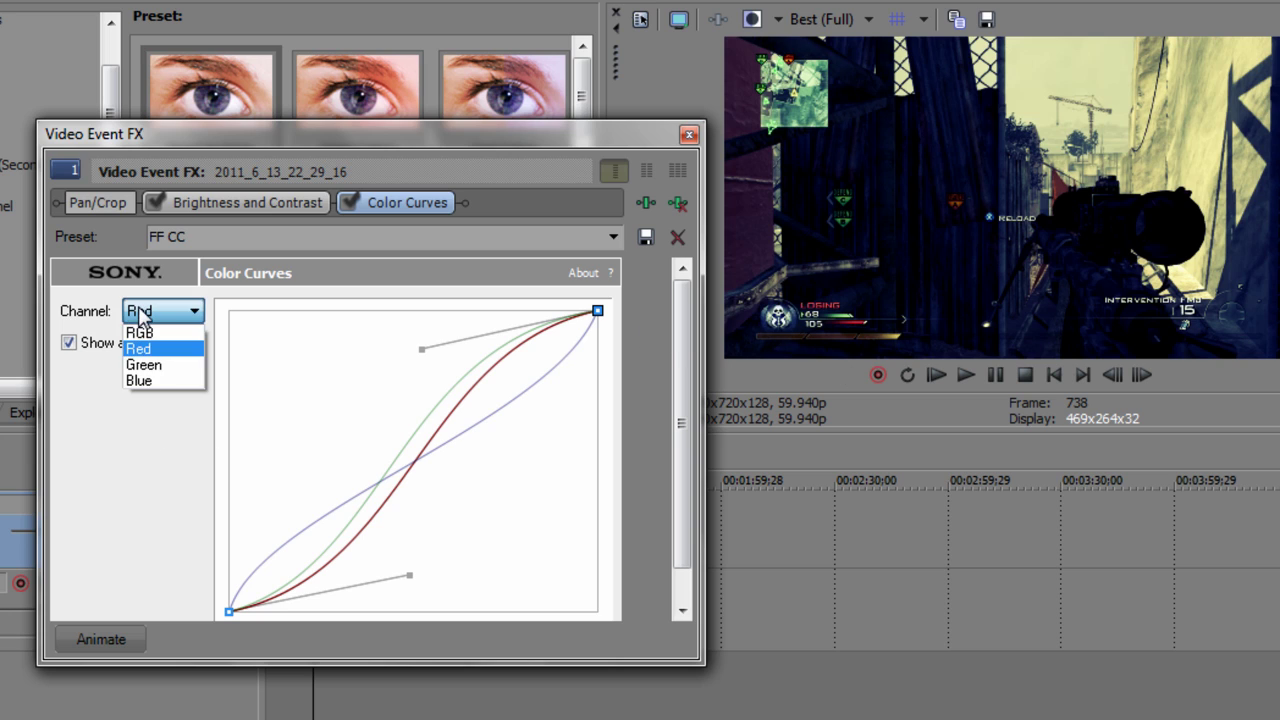
{"action": "left_click", "coordinate": [146, 364]}
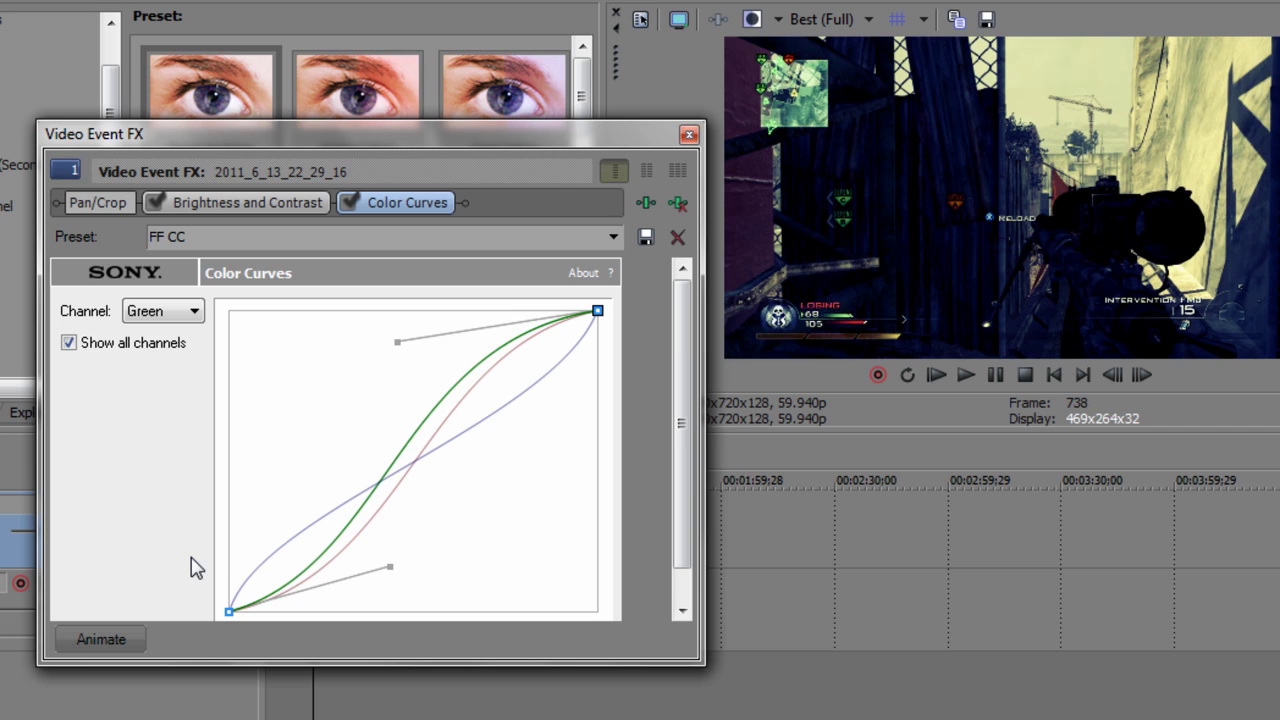
{"action": "left_click", "coordinate": [180, 314]}
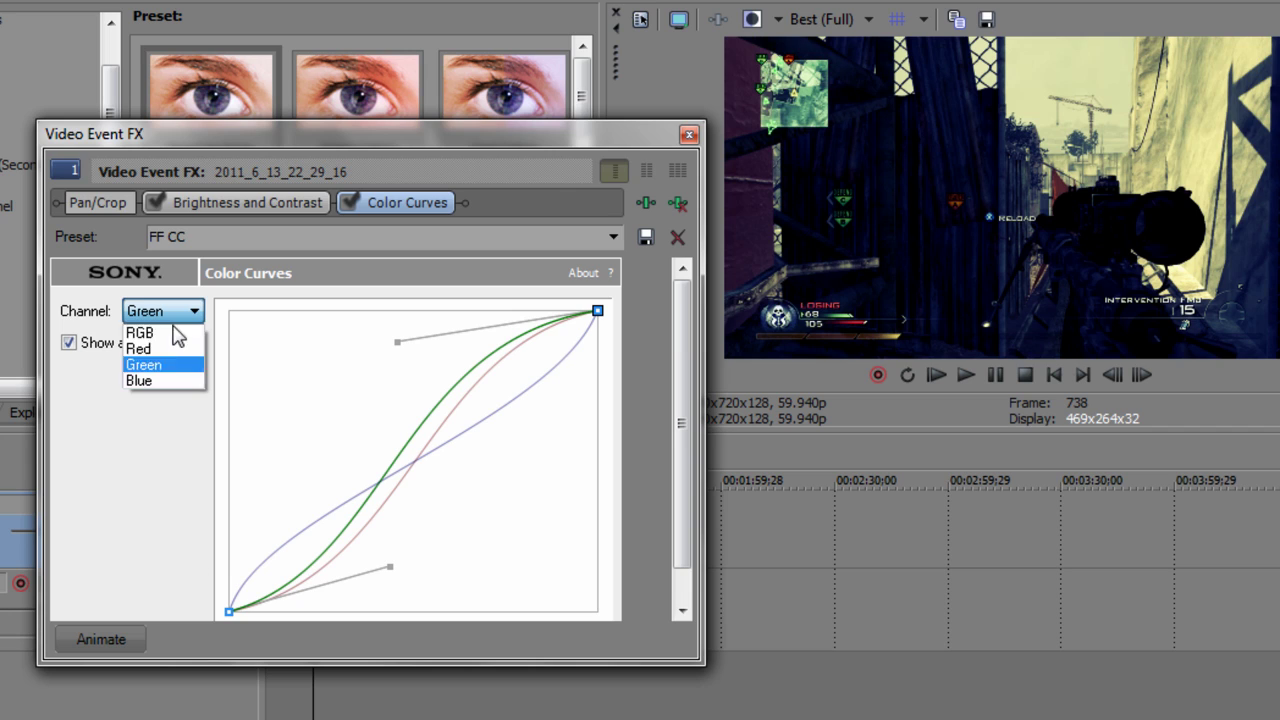
{"action": "left_click", "coordinate": [170, 380]}
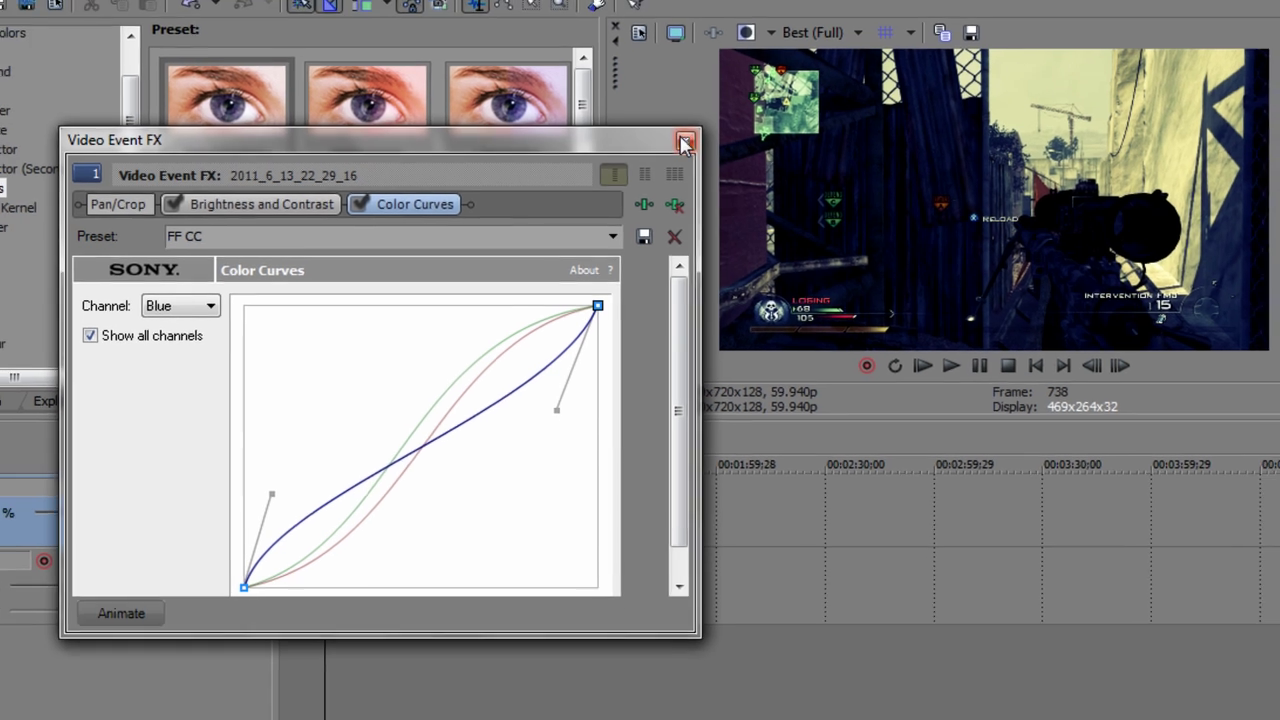
- Drag Soft Contrast's FF CC preset onto the video event after Color Curves
{"action": "left_click", "coordinate": [689, 133]}
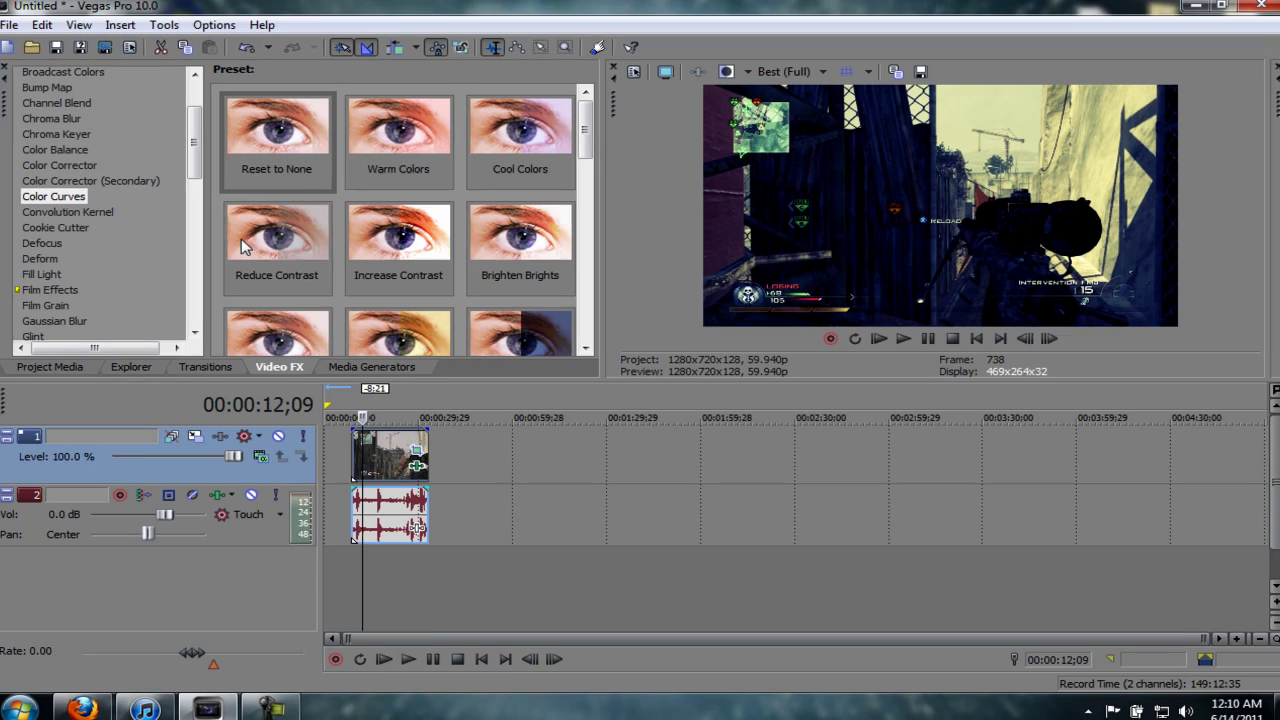
{"action": "scroll", "coordinate": [199, 170], "scroll_direction": "down", "scroll_amount": 10}
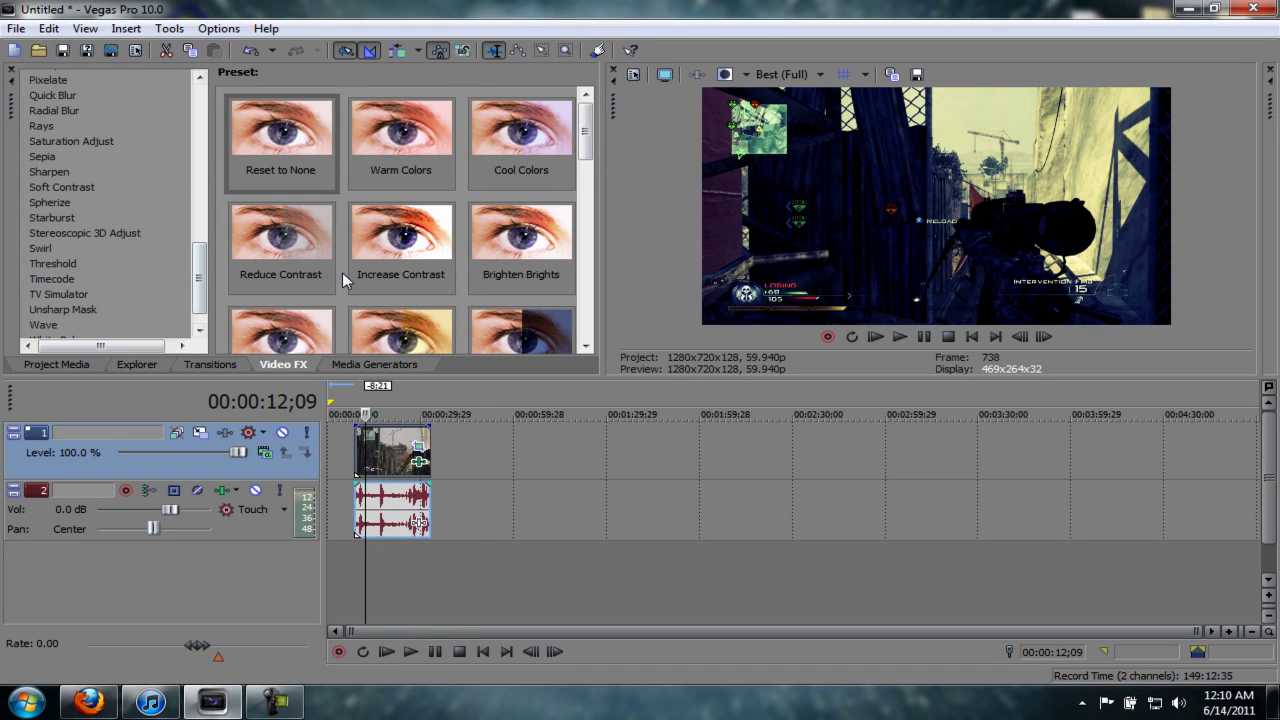
{"action": "left_click", "coordinate": [85, 188]}
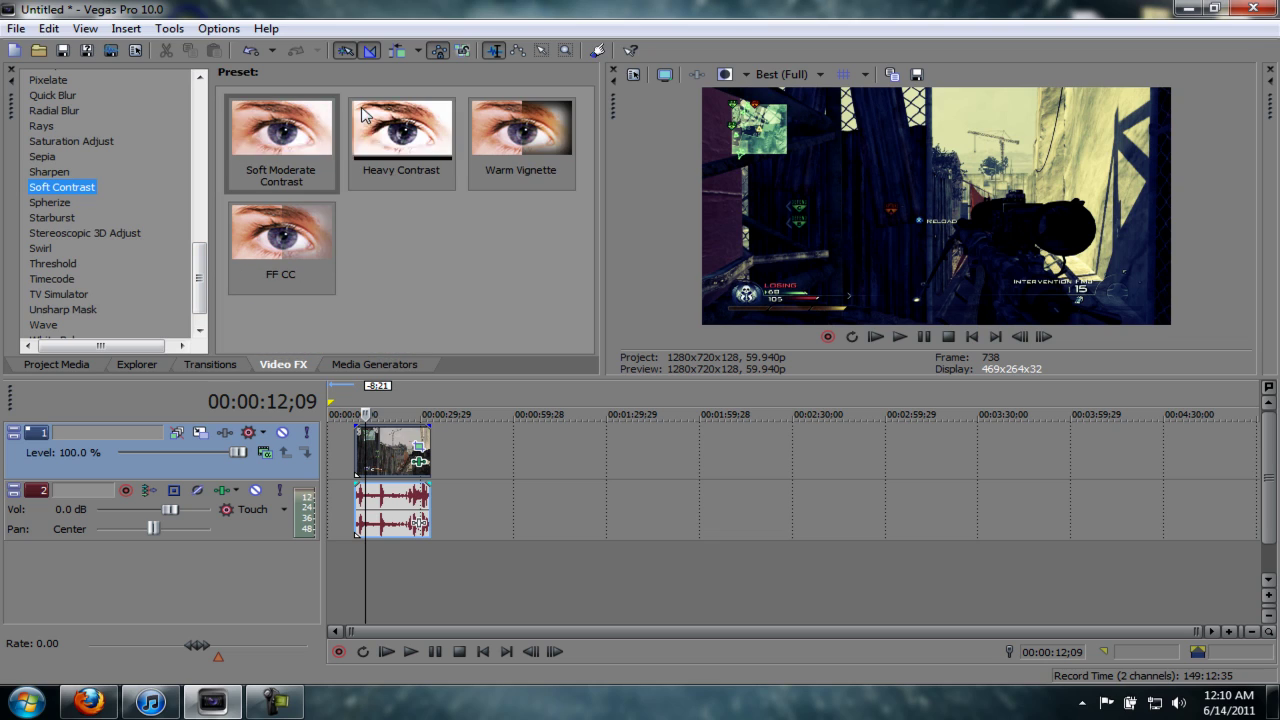
{"action": "left_click_drag", "start_coordinate": [289, 241], "coordinate": [369, 470]}
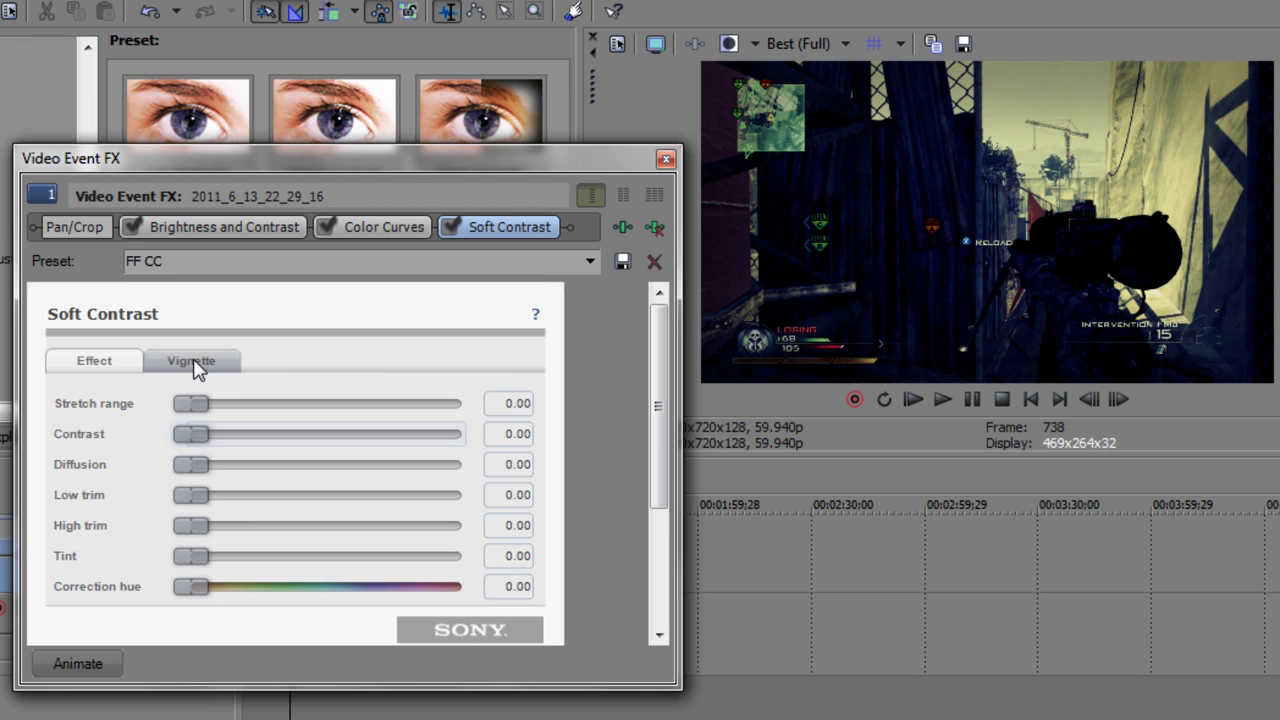
- Review the Vignette settings: black exterior, strength 38.39, rectangle, width 75, height 70
{"action": "left_click", "coordinate": [194, 364]}
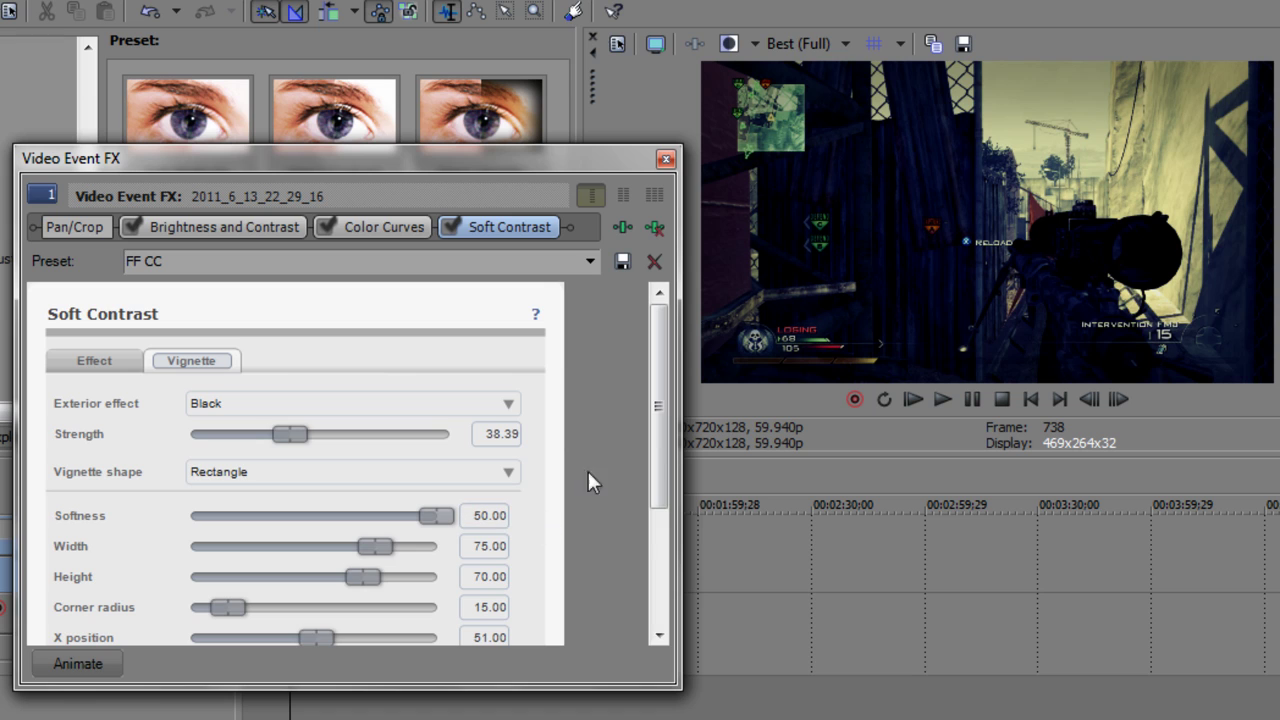
{"action": "left_click_drag", "start_coordinate": [651, 449], "coordinate": [649, 508]}
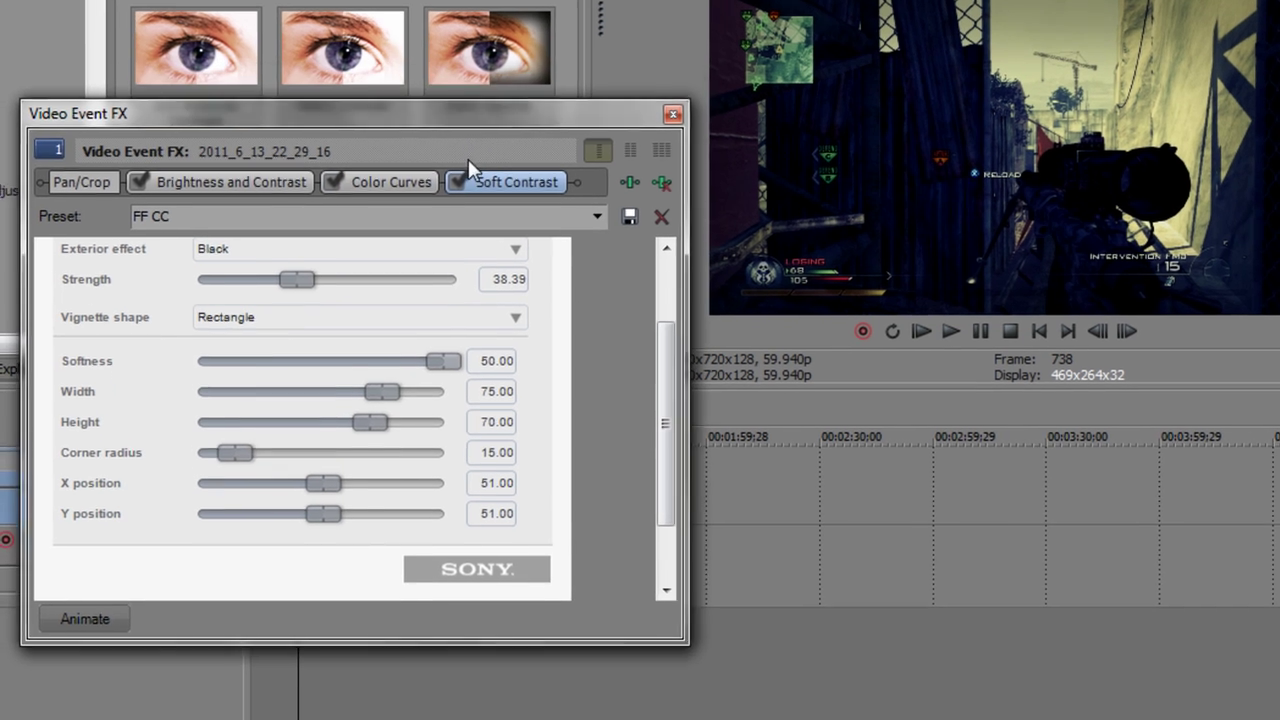
{"action": "left_click_drag", "start_coordinate": [467, 113], "coordinate": [467, 155]}
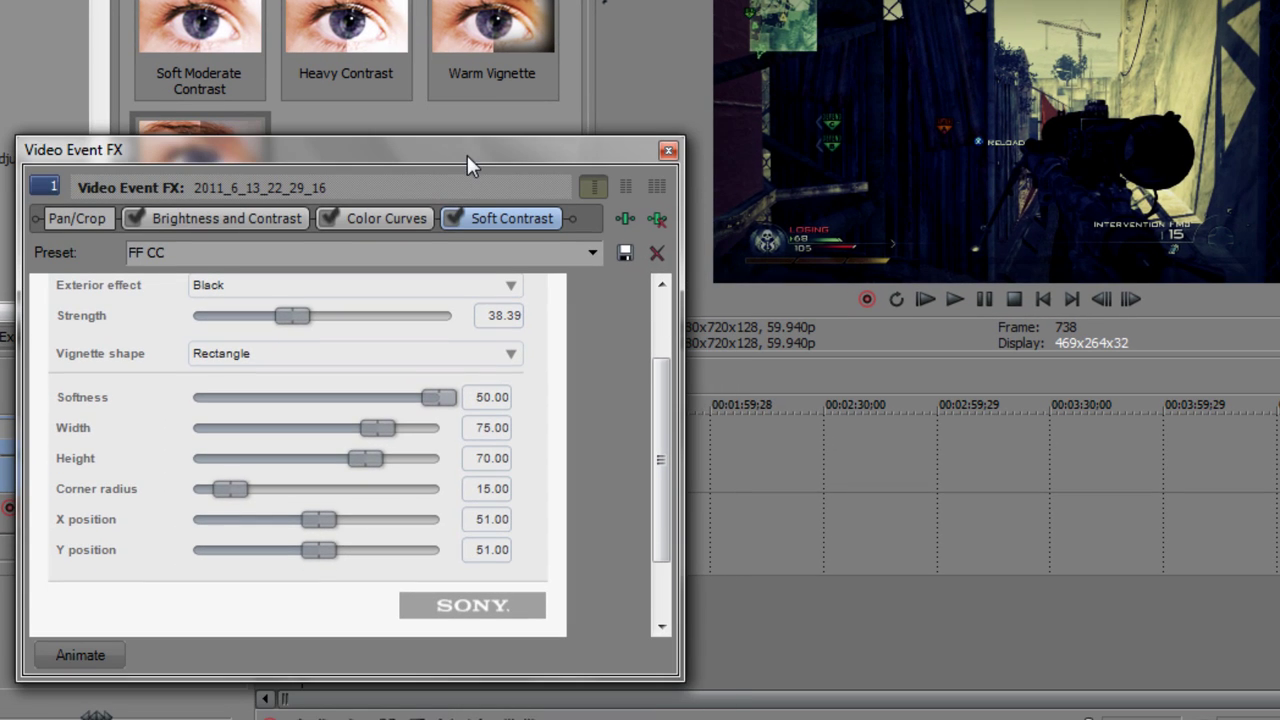
- Toggle Soft Contrast off and on to compare, leaving the vignette enabled
{"action": "left_click", "coordinate": [452, 218]}
{"action": "left_click", "coordinate": [452, 218]}
{"action": "left_click", "coordinate": [452, 218]}
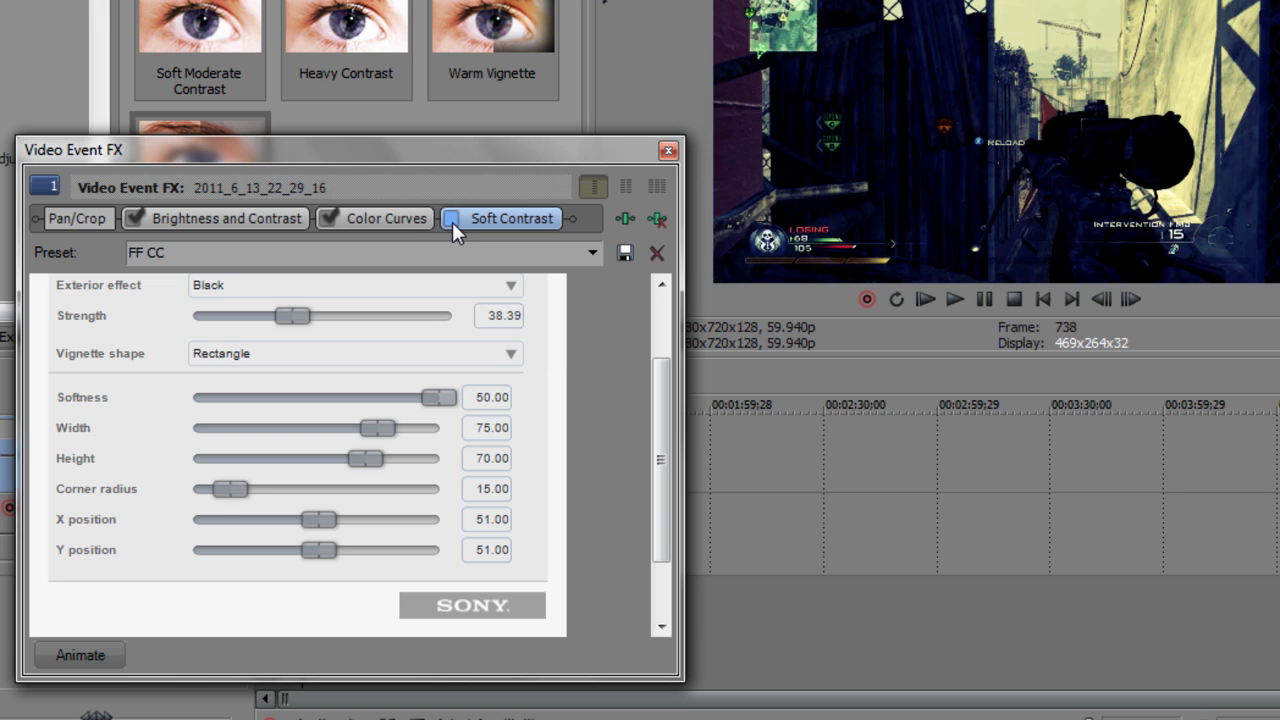
{"action": "left_click", "coordinate": [452, 222]}
{"action": "left_click", "coordinate": [452, 222]}
{"action": "left_click", "coordinate": [452, 222]}
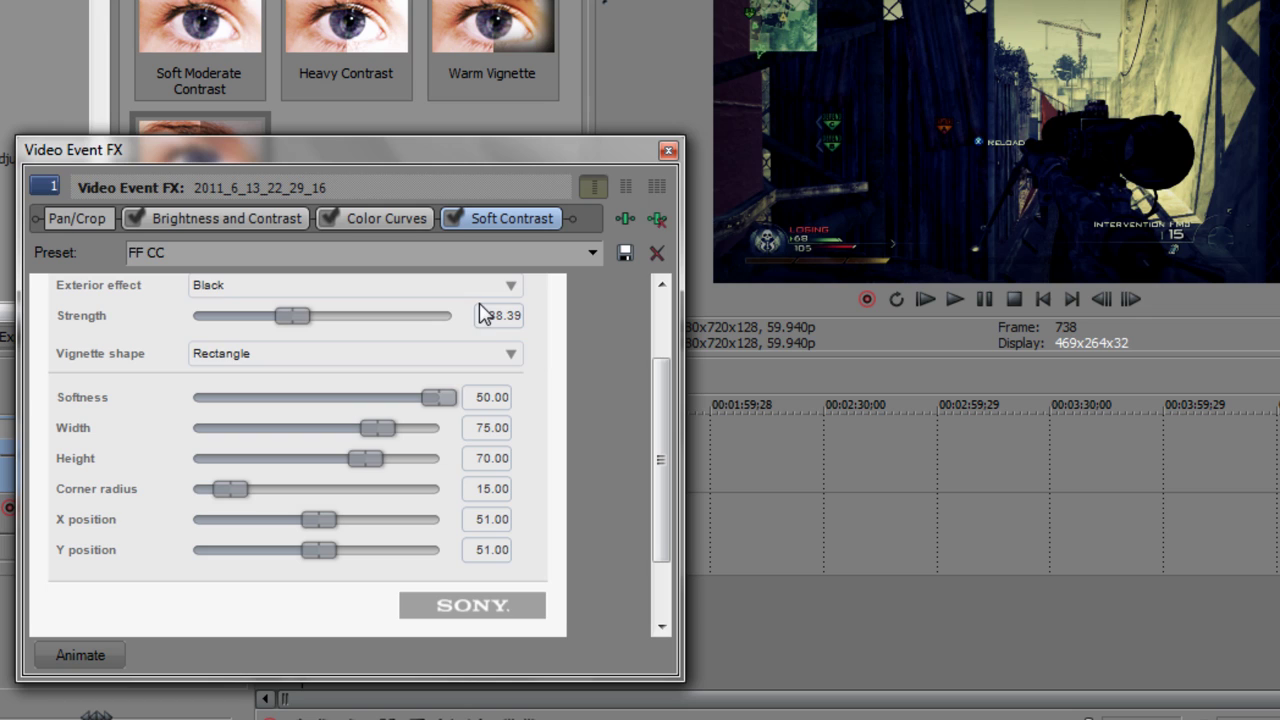
{"action": "left_click", "coordinate": [668, 150]}
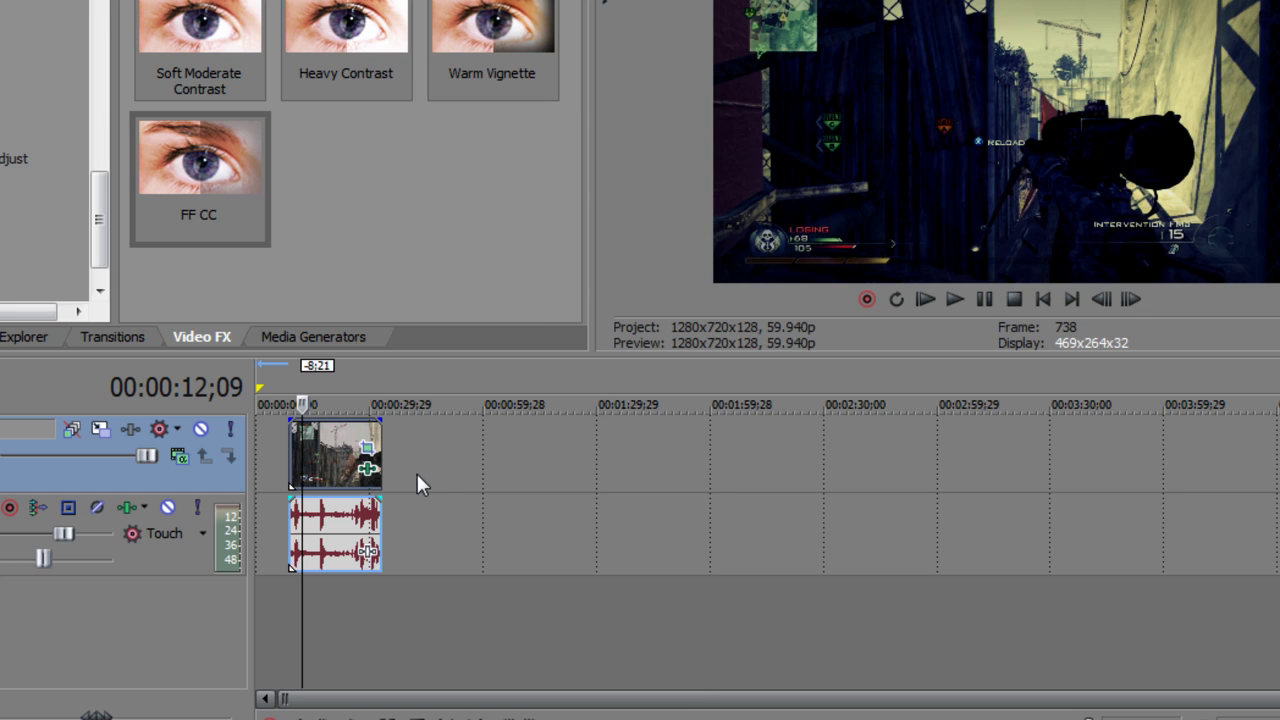